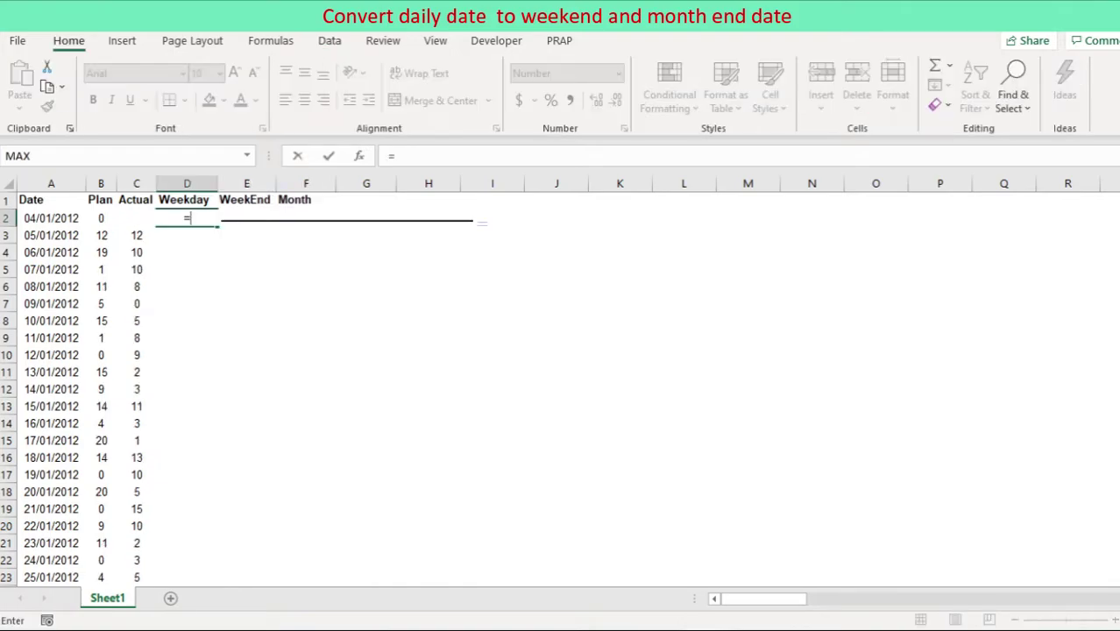
Enter =TEXT(A2,"dddd") in D2, widen the Weekday column slightly, and fill the formula down the date rows.
{"action": "type", "text": "text"}
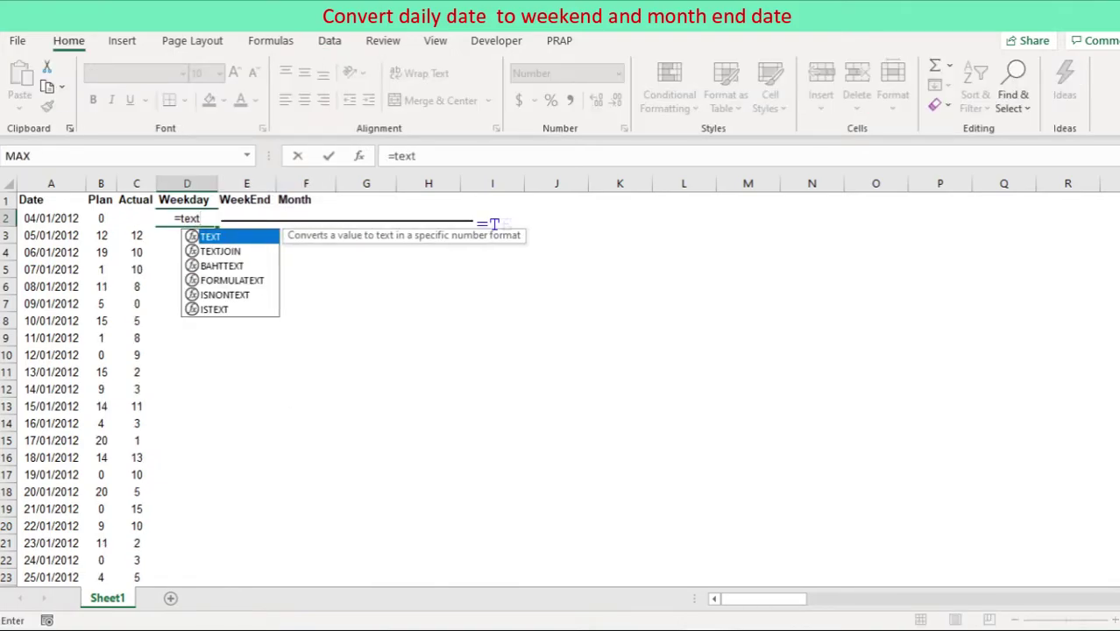
{"action": "type", "text": "("}
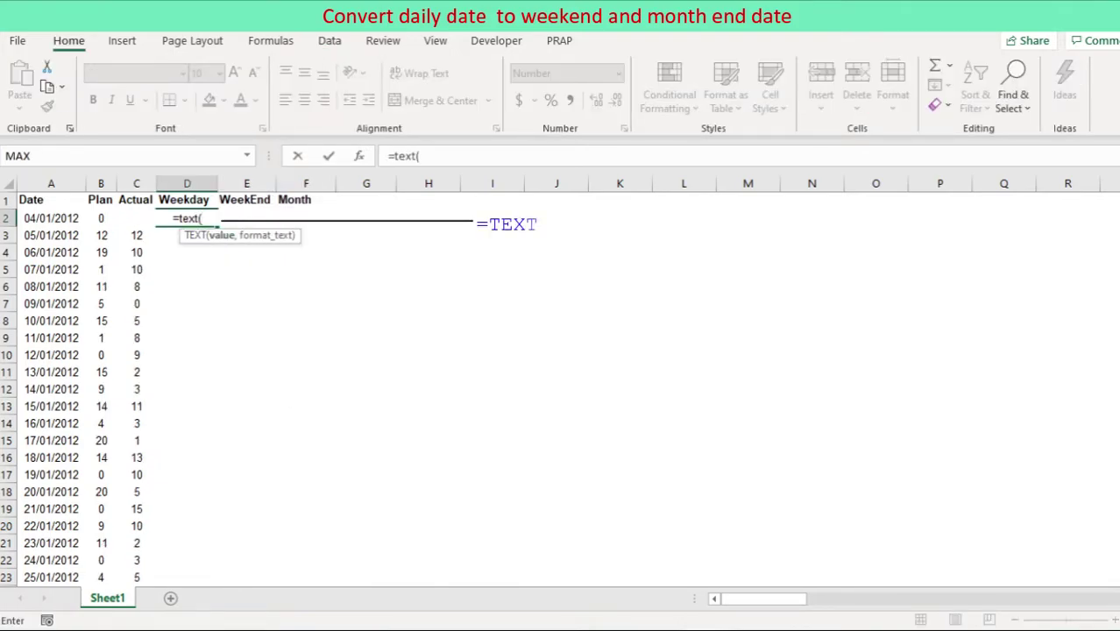
{"action": "left_click", "coordinate": [51, 219]}
{"action": "type", "text": ","}
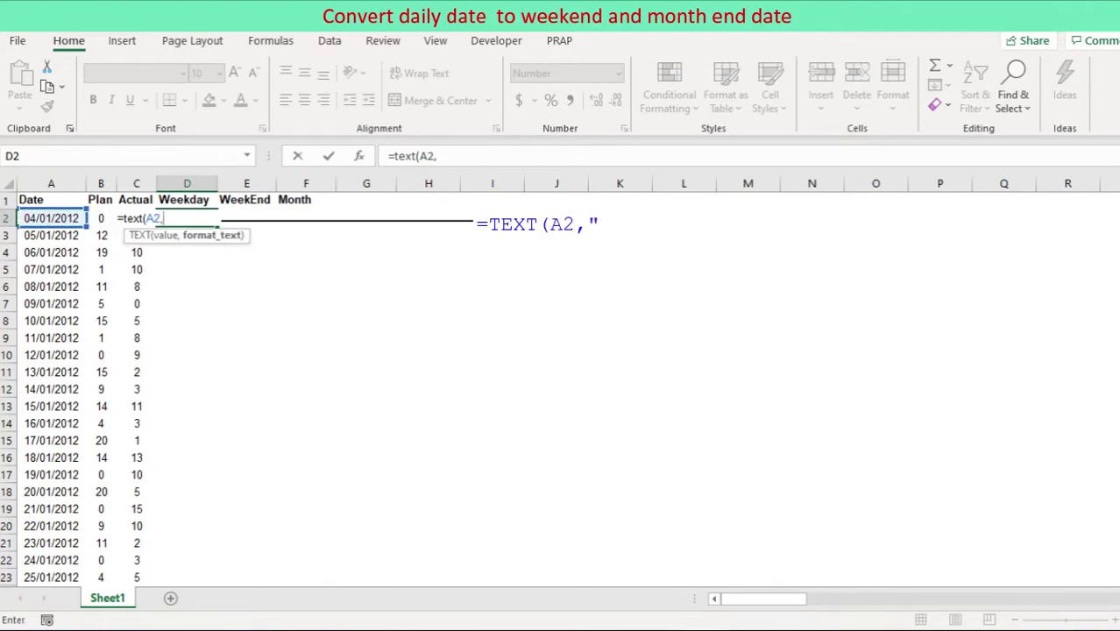
{"action": "type", "text": "\"dddd\""}
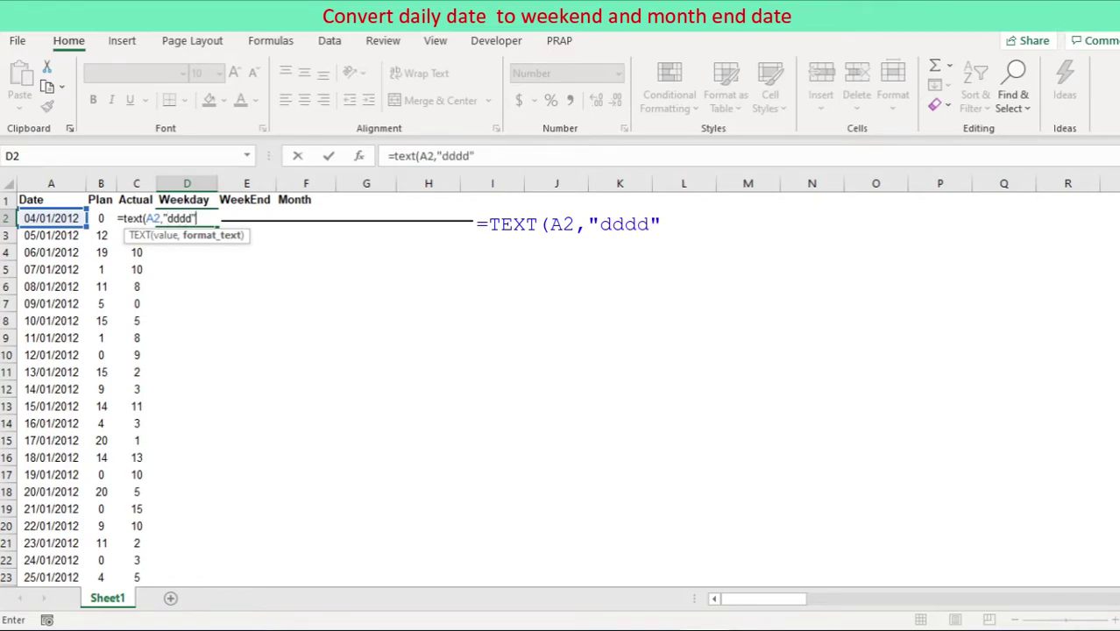
{"action": "type", "text": ")"}
{"action": "key", "text": "ctrl+Return"}
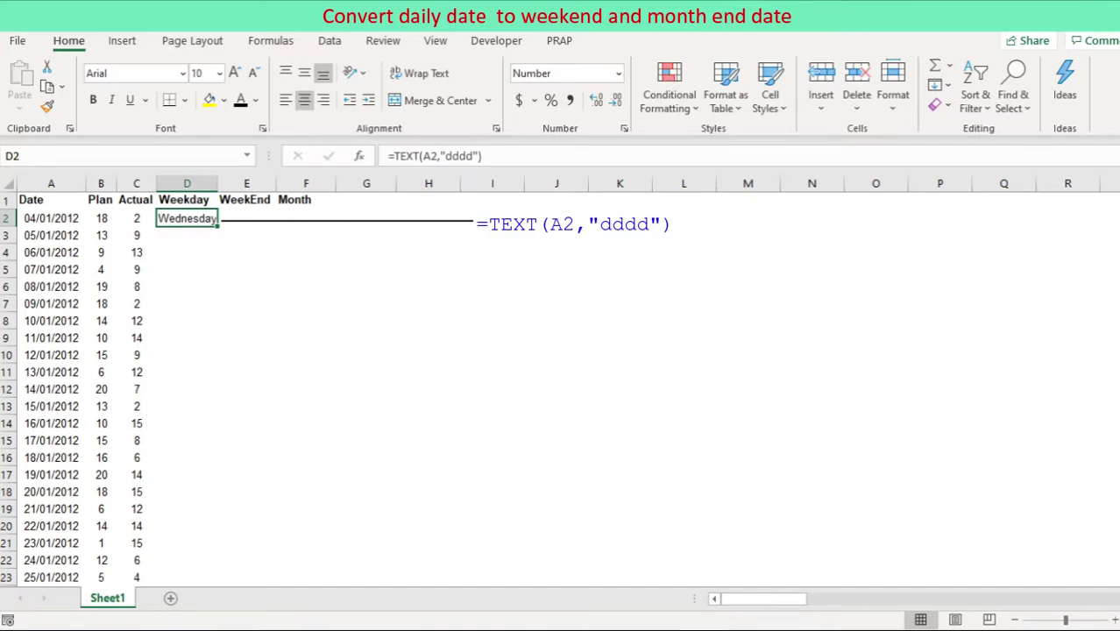
{"action": "left_click_drag", "start_coordinate": [217, 183], "coordinate": [222, 183]}
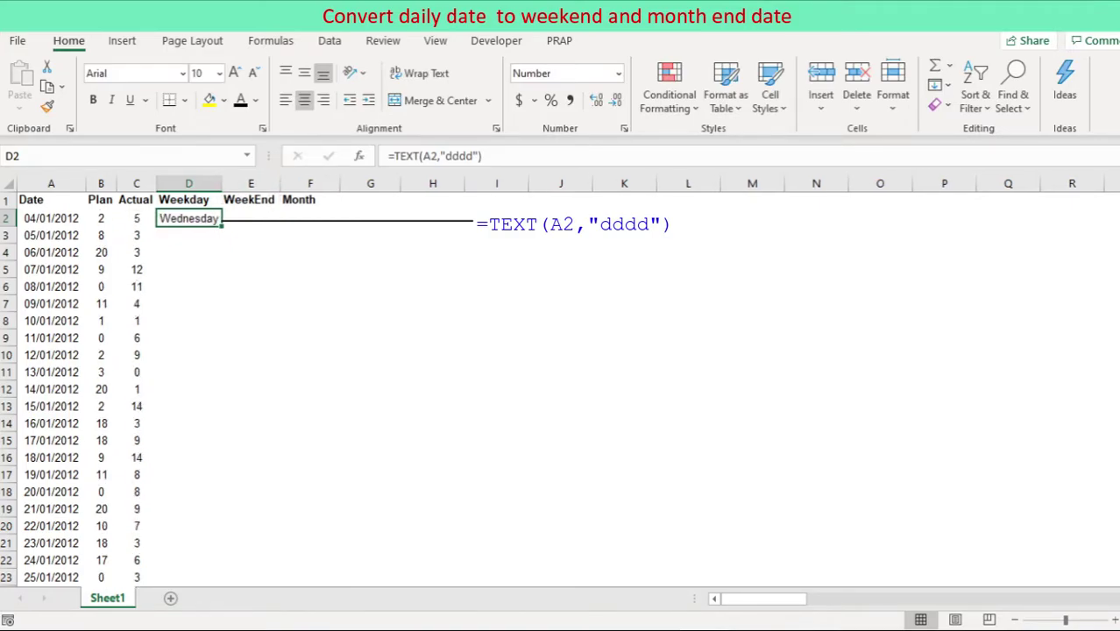
{"action": "double_click", "coordinate": [221, 226]}
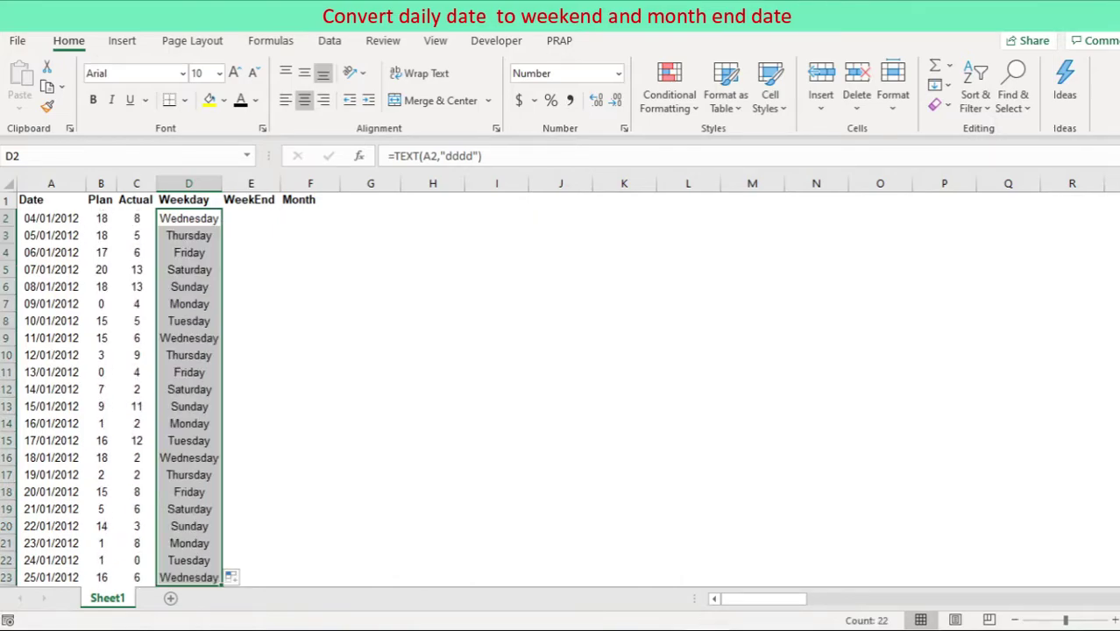
Enter the week-ending date formula =A2+(7-WEEKDAY(A2,11)) in cell E2 of the WeekEnd column.
{"action": "left_click", "coordinate": [251, 218]}
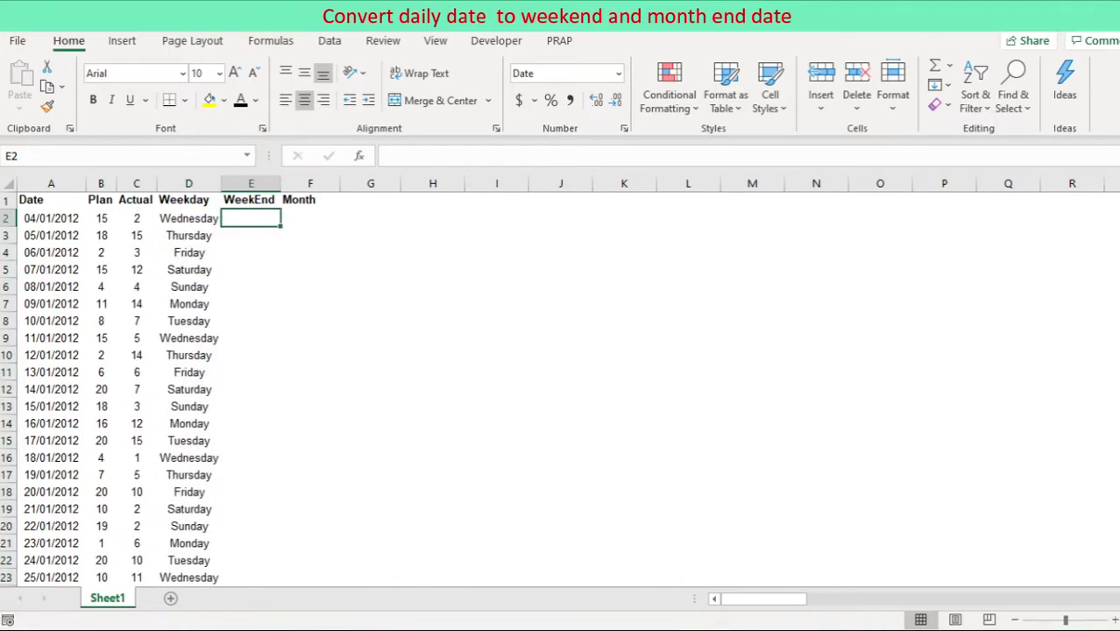
{"action": "type", "text": "="}
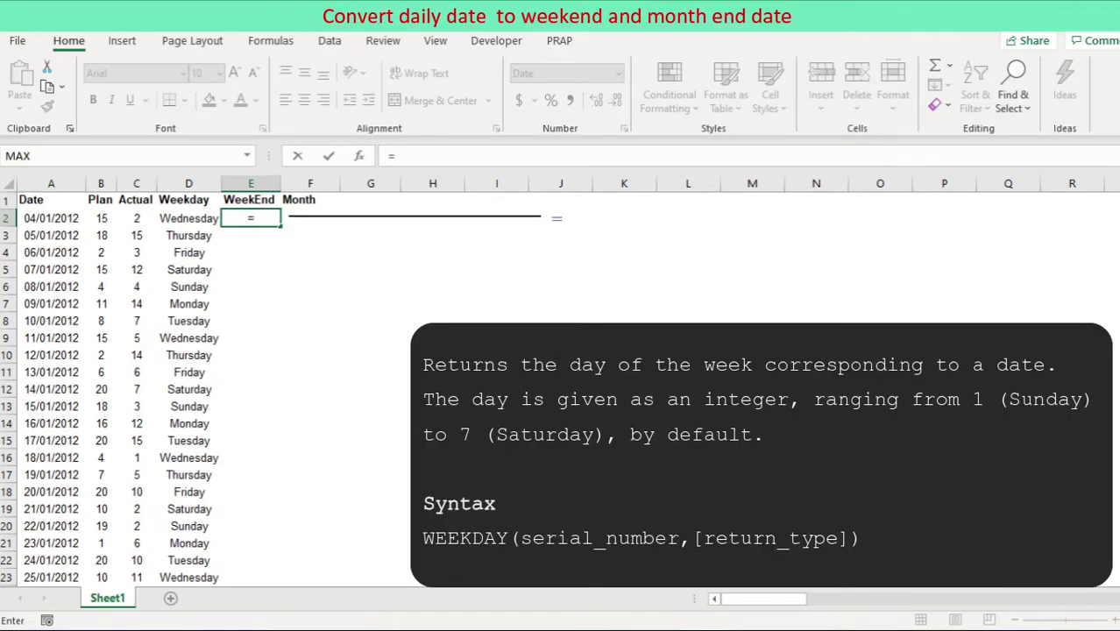
{"action": "left_click", "coordinate": [51, 218]}
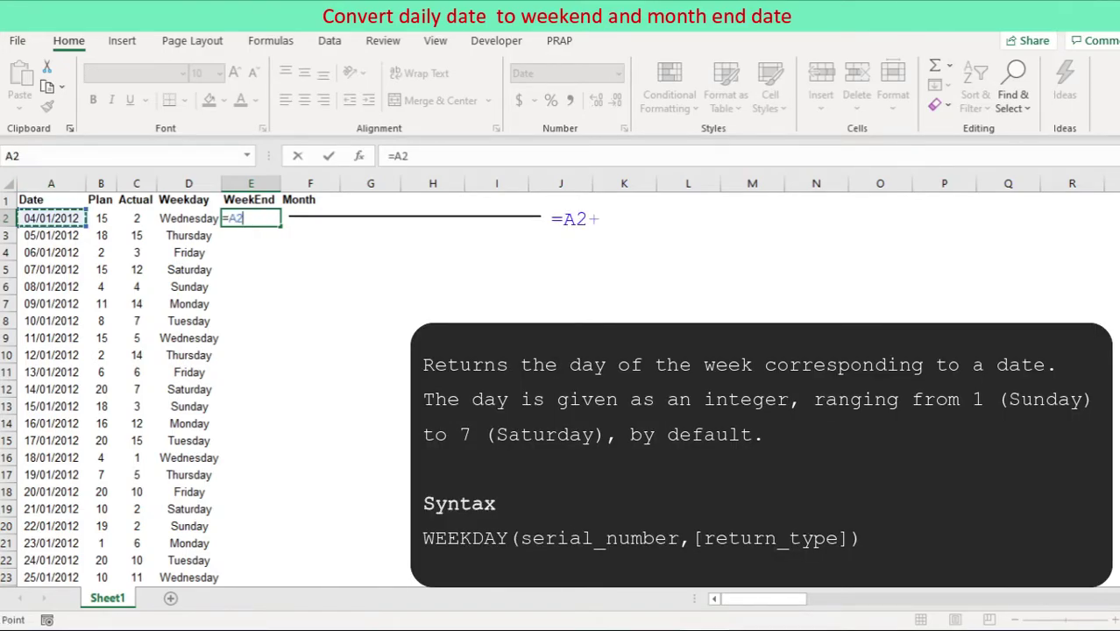
{"action": "type", "text": "+"}
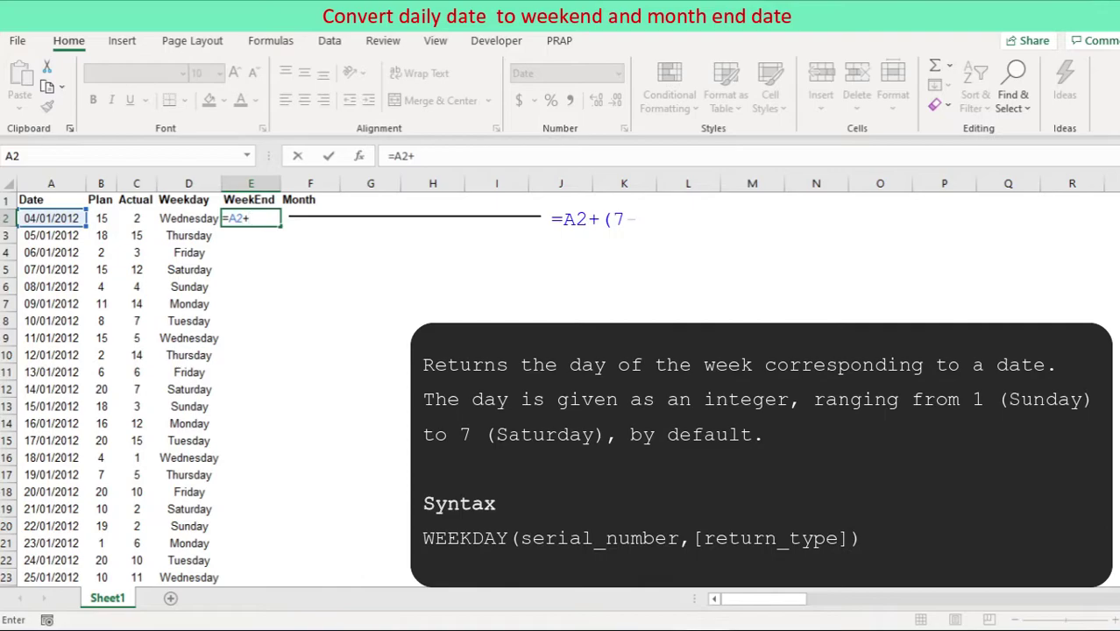
{"action": "type", "text": "(7-we"}
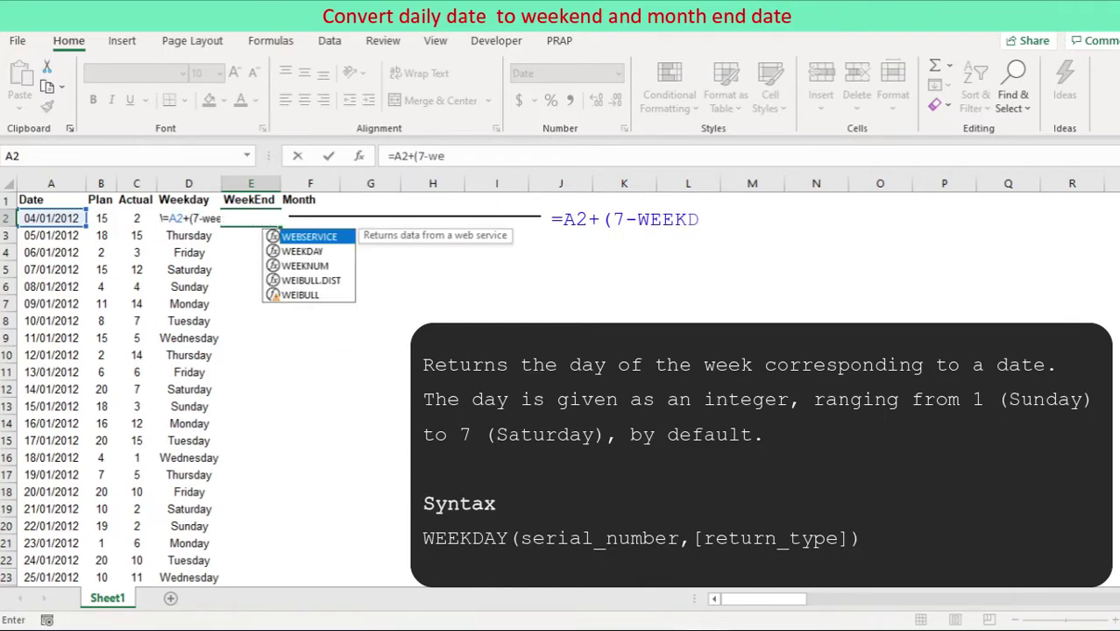
{"action": "type", "text": "ekday("}
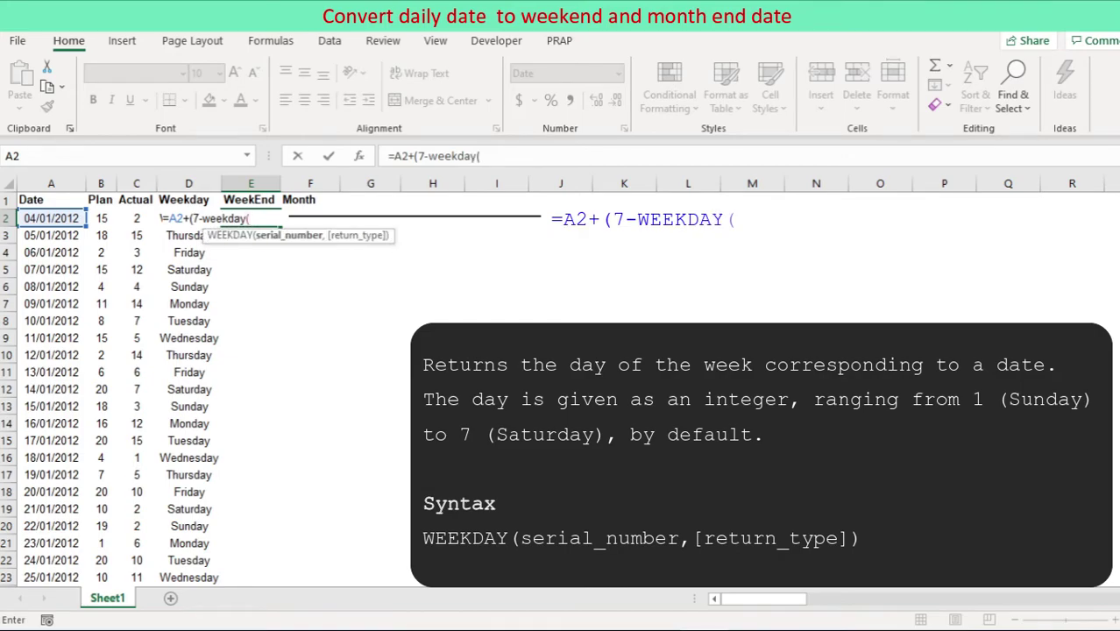
{"action": "left_click", "coordinate": [51, 218]}
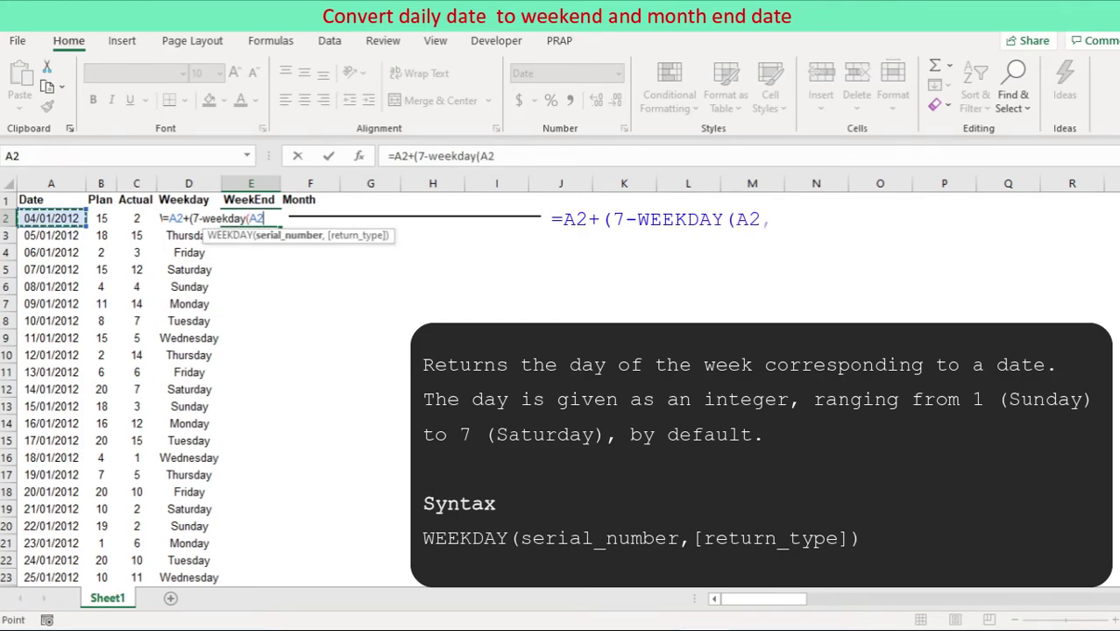
{"action": "type", "text": ",11"}
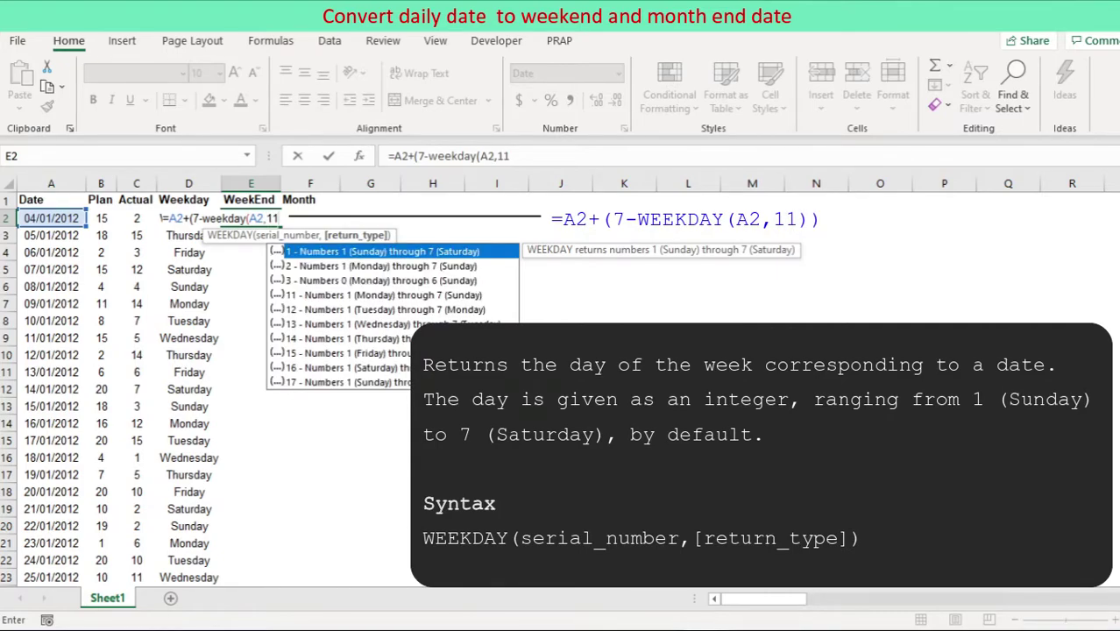
{"action": "type", "text": ")"}
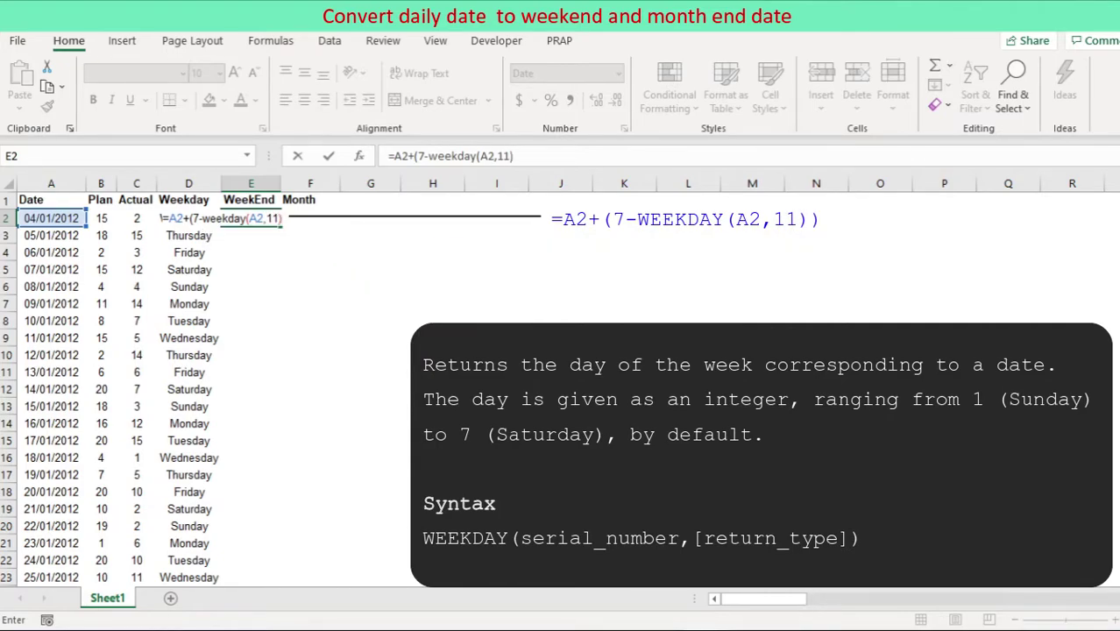
{"action": "type", "text": ")"}
{"action": "key", "text": "ctrl+Return"}
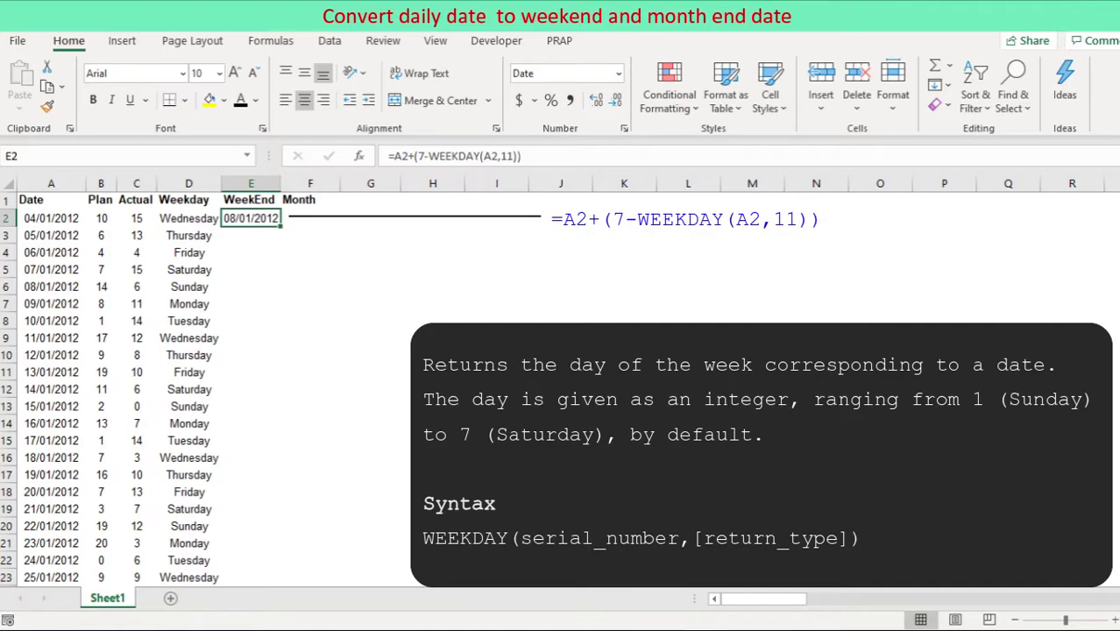
Write a day-name check formula =TEXT(E2,"dddd") in cell G2 for the first WeekEnd date.
{"action": "left_click", "coordinate": [369, 217]}
{"action": "type", "text": "="}
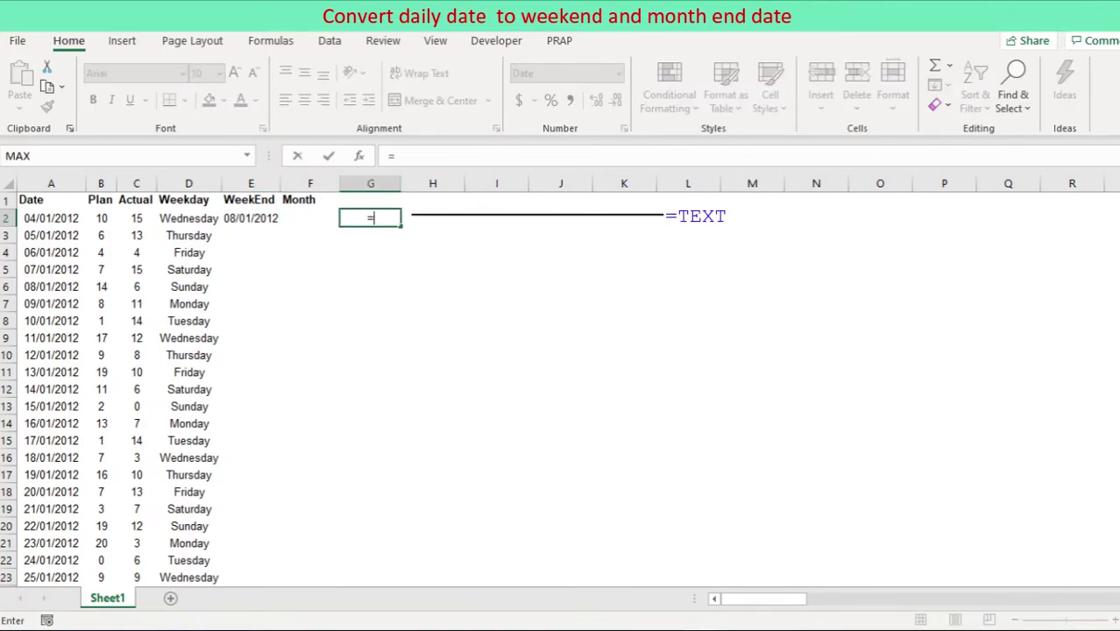
{"action": "type", "text": "text("}
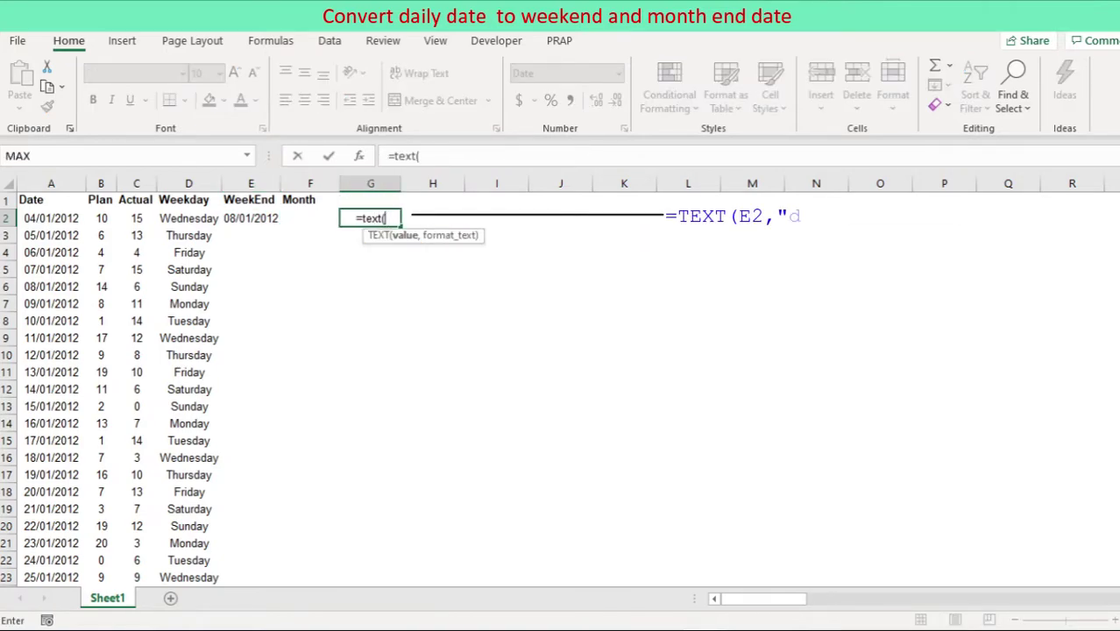
{"action": "left_click", "coordinate": [250, 218]}
{"action": "type", "text": ","}
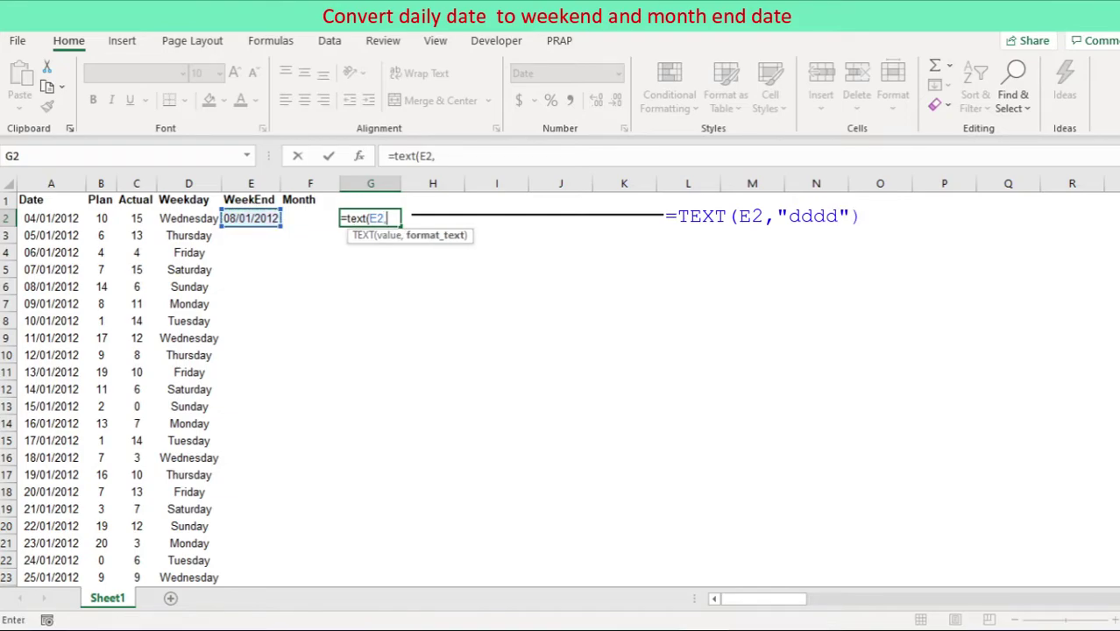
{"action": "type", "text": "\"dddd\")"}
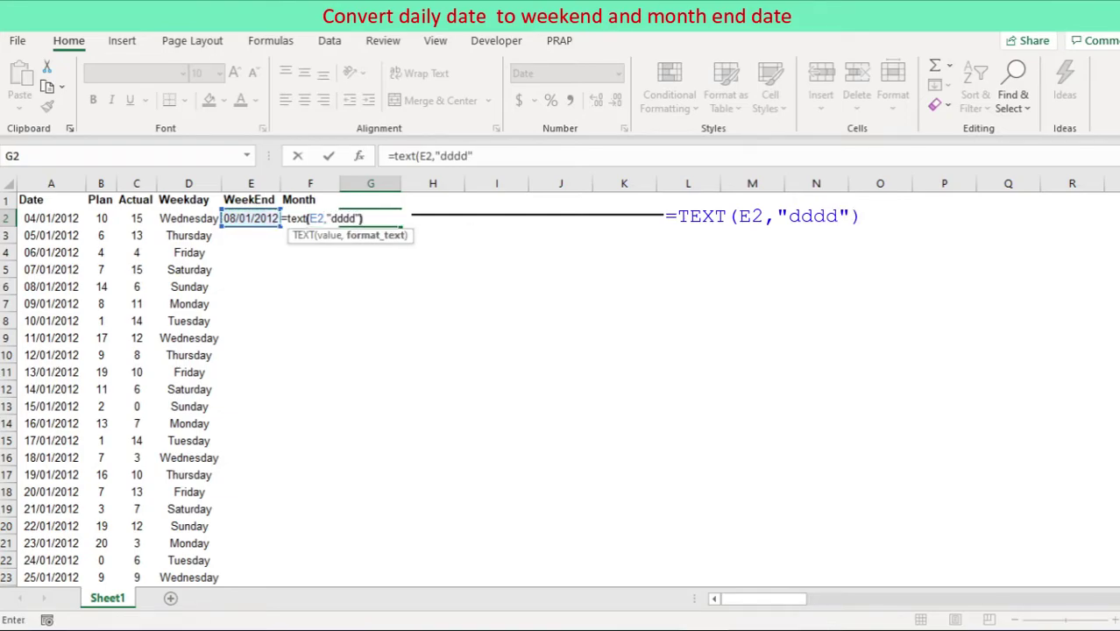
Fill the WeekEnd formula in E2 and the day-name check in G2 down to row 21.
{"action": "left_click", "coordinate": [251, 218]}
{"action": "left_click_drag", "start_coordinate": [280, 226], "coordinate": [280, 549]}
{"action": "left_click", "coordinate": [370, 218]}
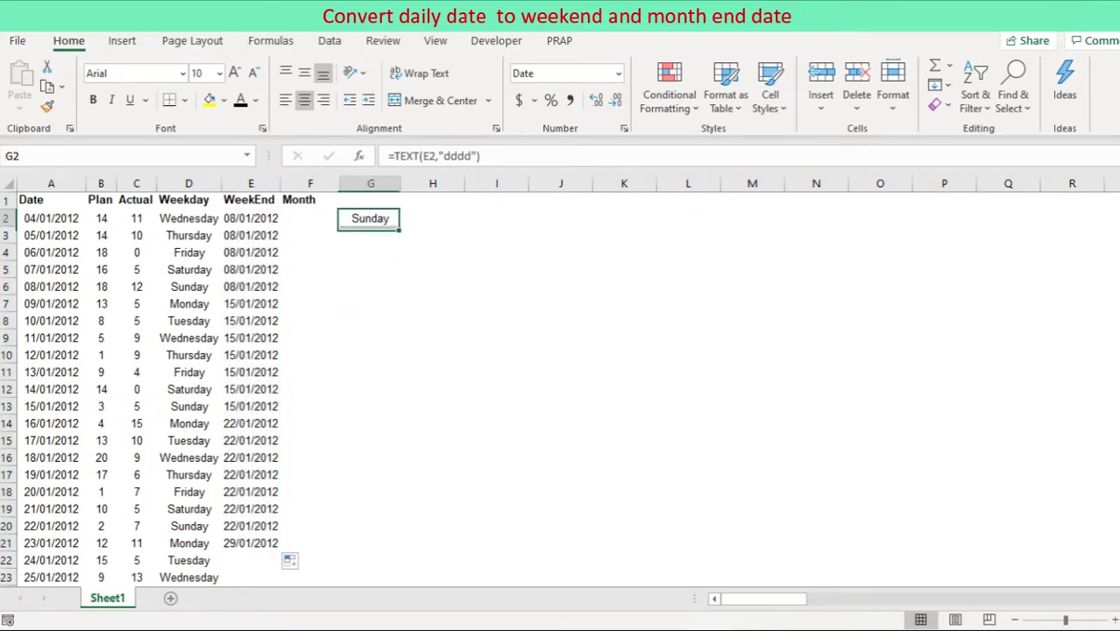
{"action": "left_click_drag", "start_coordinate": [401, 226], "coordinate": [401, 550]}
Add list data validation to the WeekEnd header cell E1 with the source Sun,Mon,Tue,Wed,Thu,Fri,Sat,WeekEnd.
{"action": "left_click", "coordinate": [251, 199]}
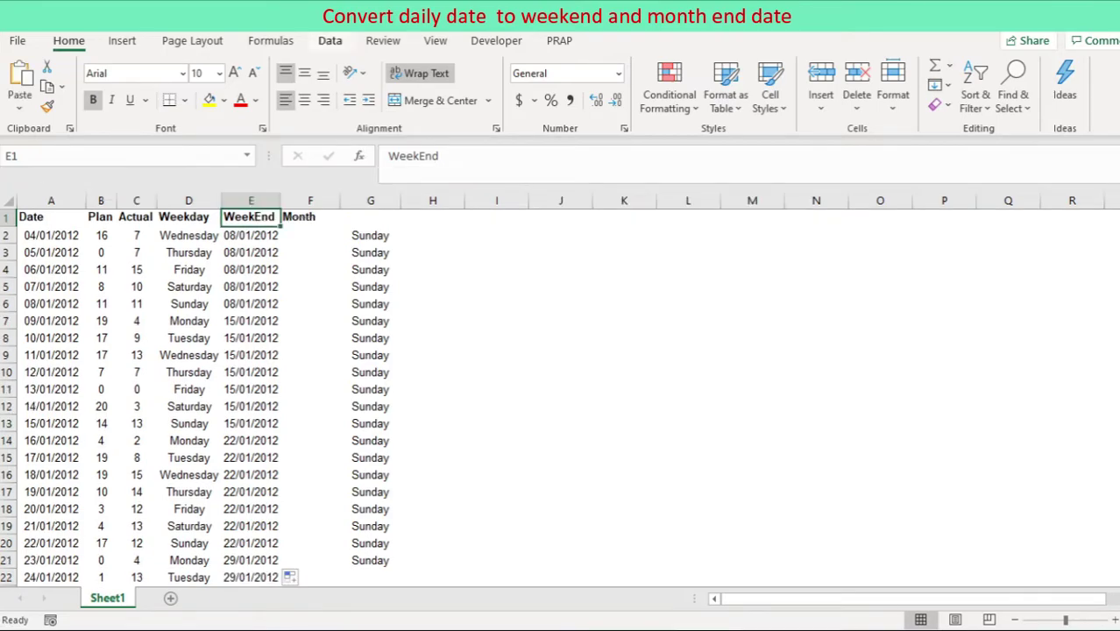
{"action": "left_click", "coordinate": [330, 40]}
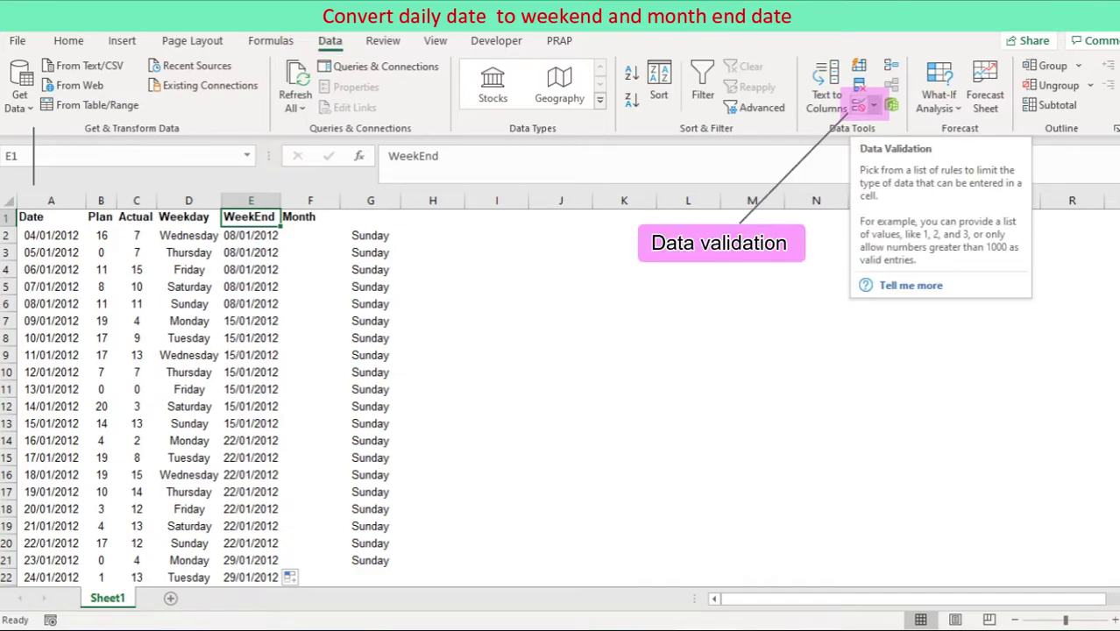
{"action": "left_click", "coordinate": [859, 104]}
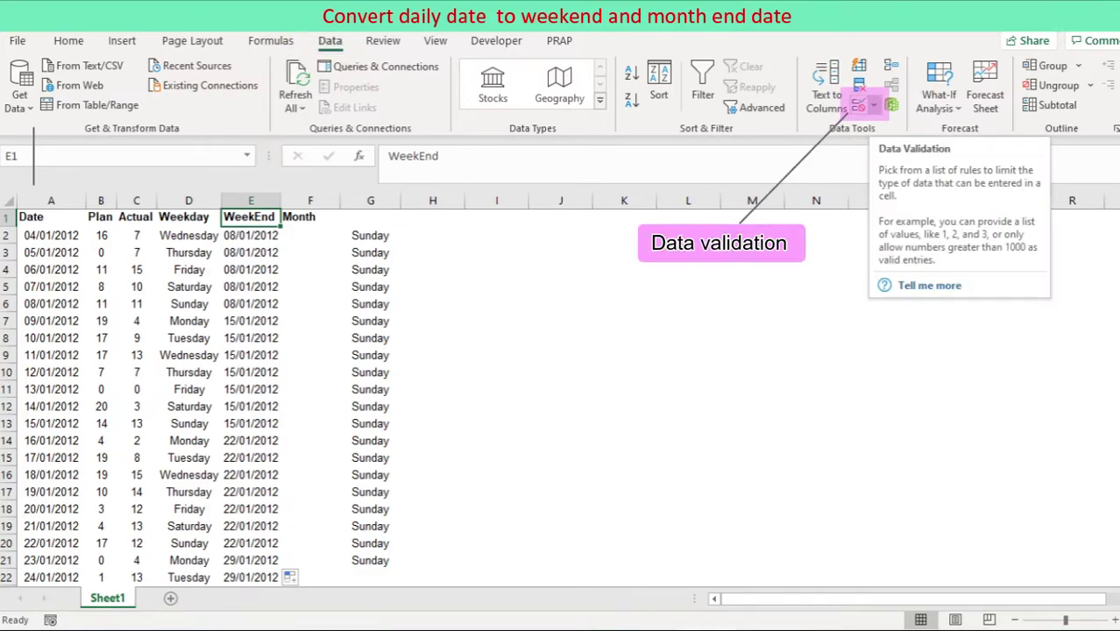
{"action": "left_click", "coordinate": [871, 105]}
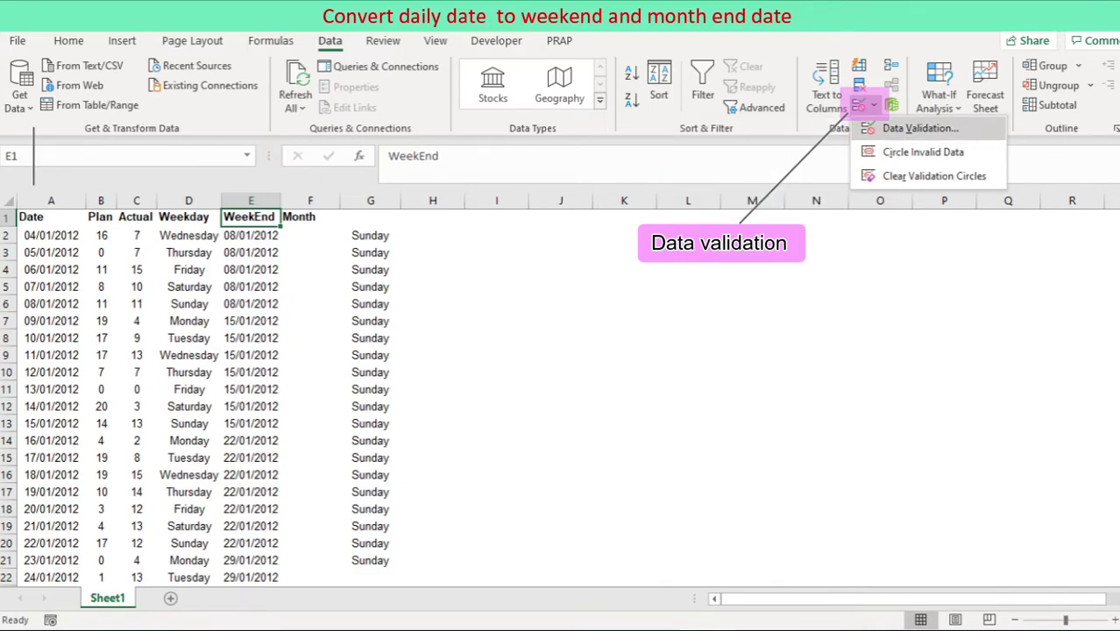
{"action": "left_click", "coordinate": [920, 128]}
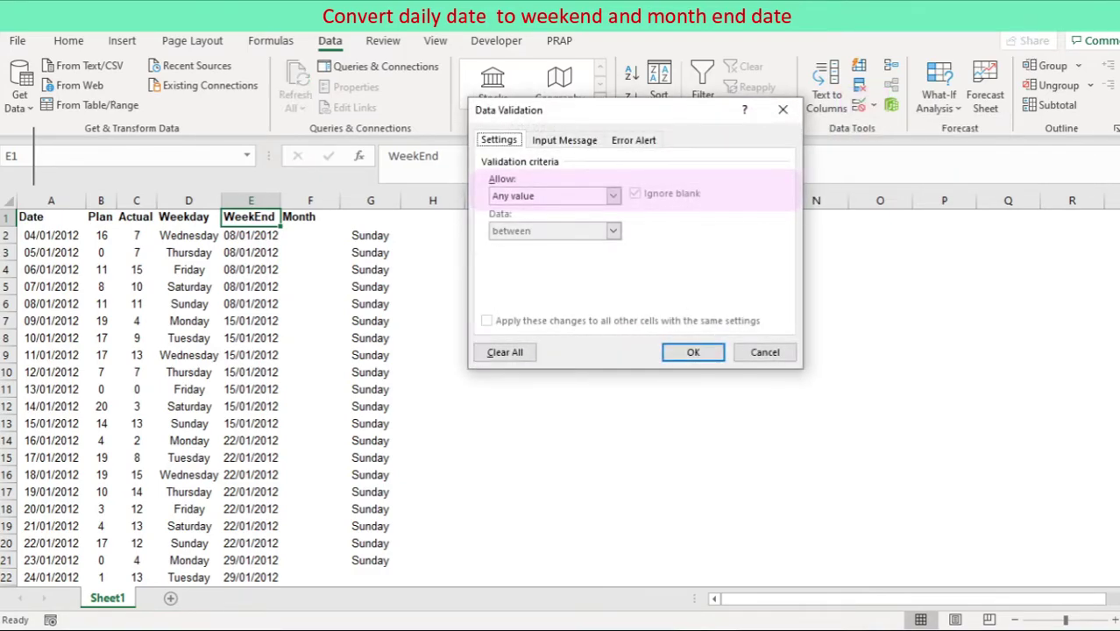
{"action": "left_click", "coordinate": [613, 196]}
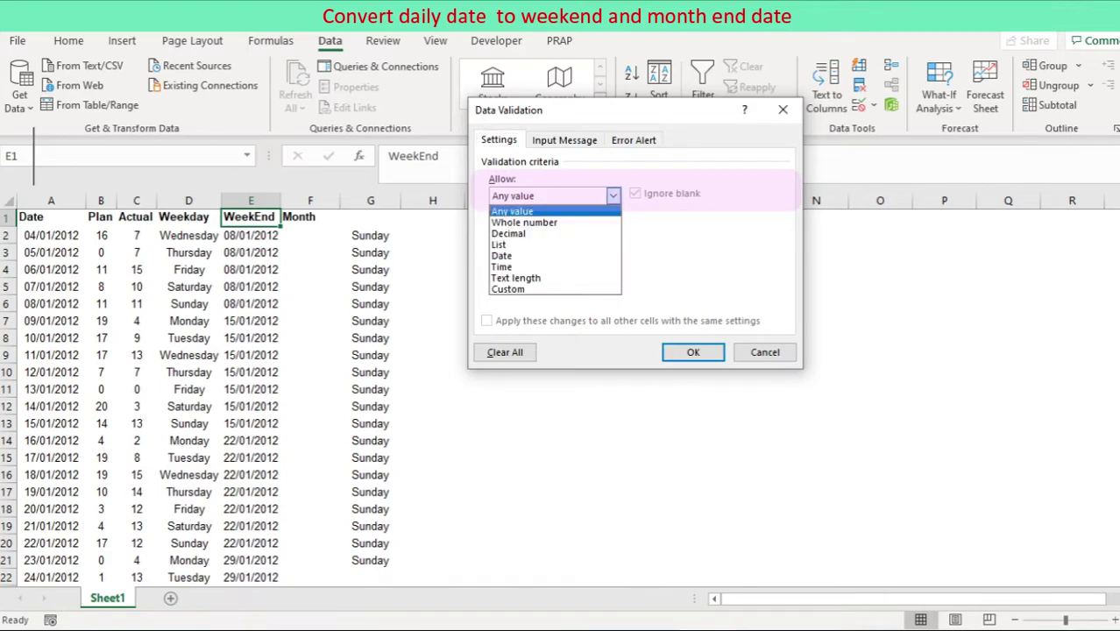
{"action": "left_click", "coordinate": [499, 245]}
{"action": "left_click", "coordinate": [595, 266]}
{"action": "type", "text": "S"}
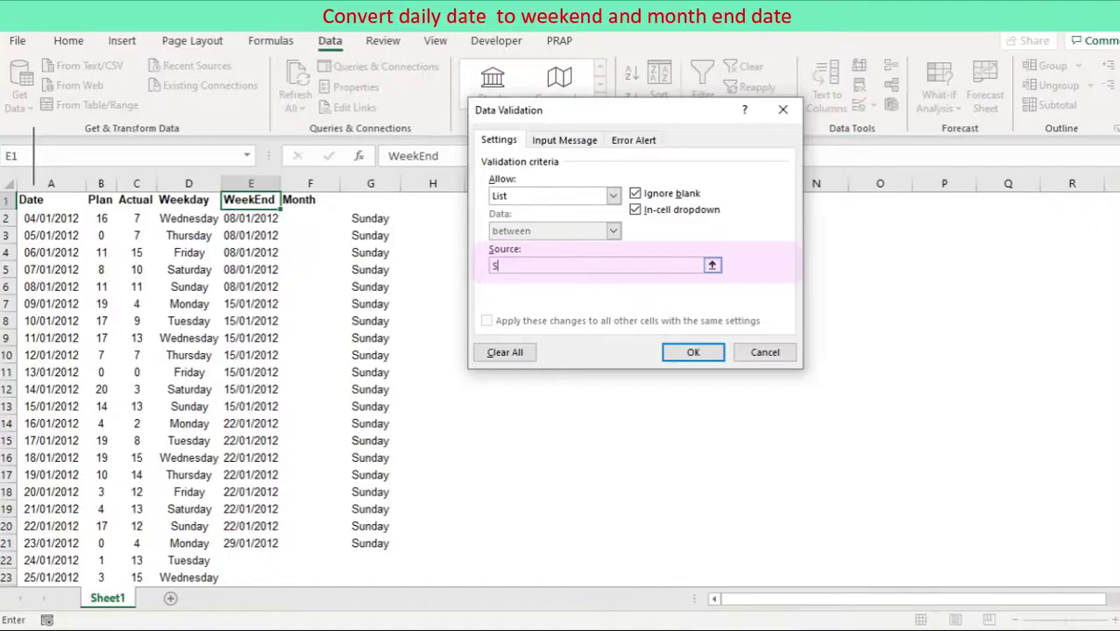
{"action": "type", "text": "un,Mon,Tue,Wed,Thu,Fri,Sat,WeekEnd"}
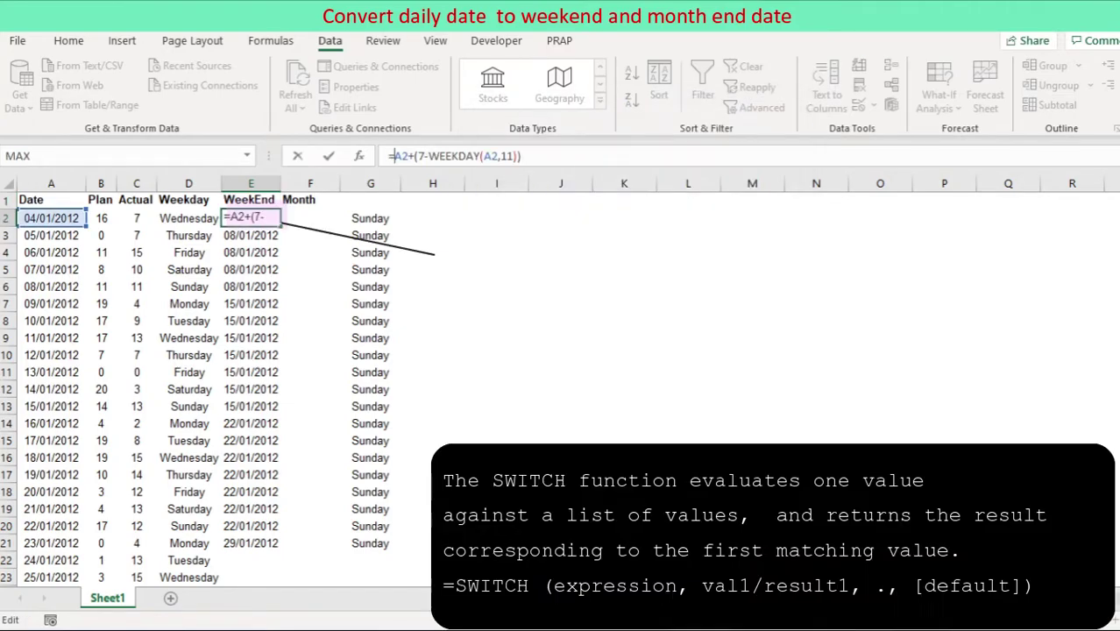
Wrap the week-ending formula in E2 in a SWITCH on header cell E1, with "Sun" returning the existing A2+(7-WEEKDAY(A2,11)).
{"action": "type", "text": "switch"}
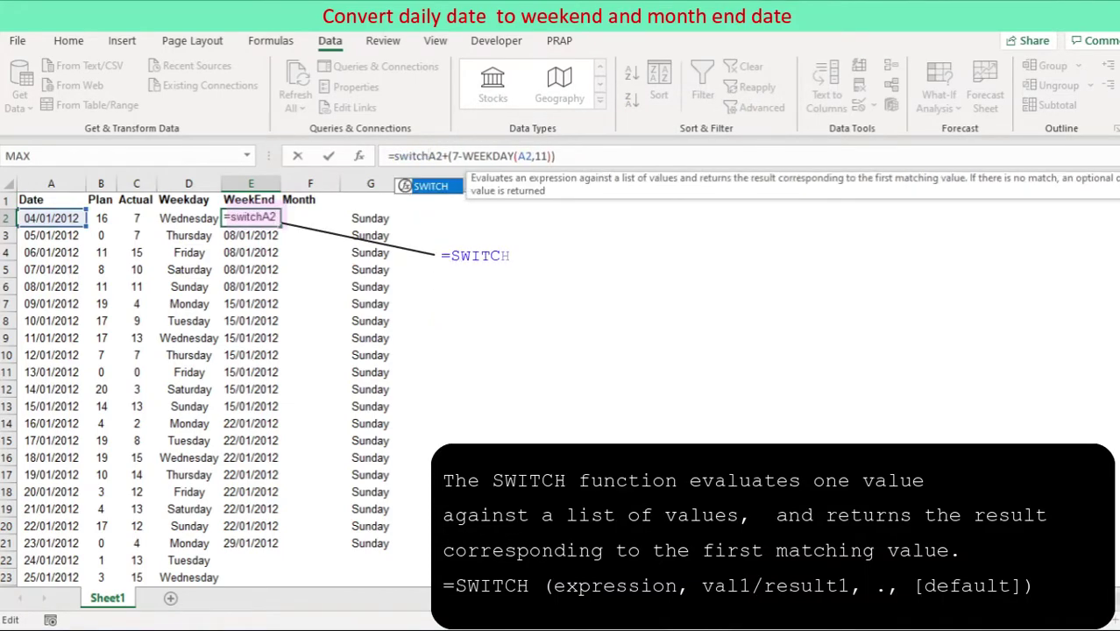
{"action": "type", "text": "("}
{"action": "key", "text": "Up"}
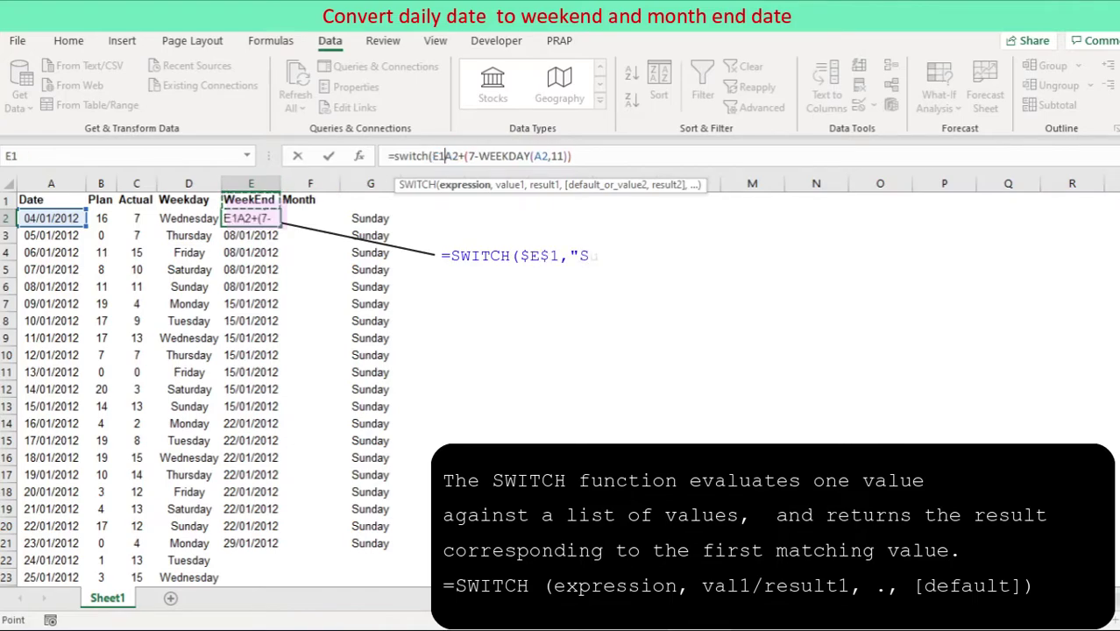
{"action": "type", "text": ",\""}
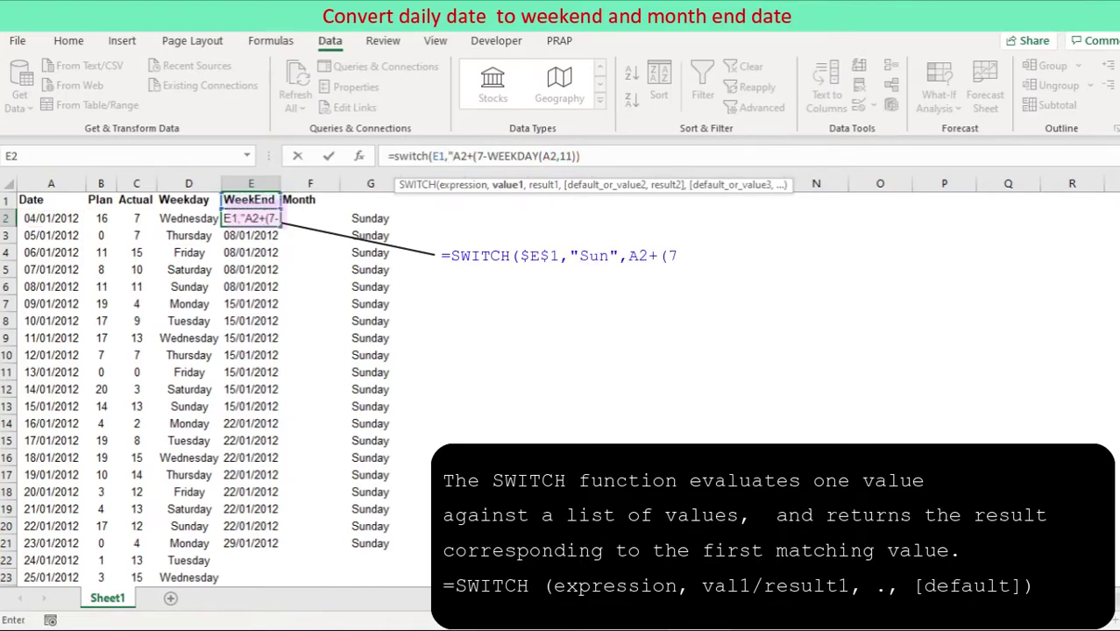
{"action": "type", "text": "Sun\""}
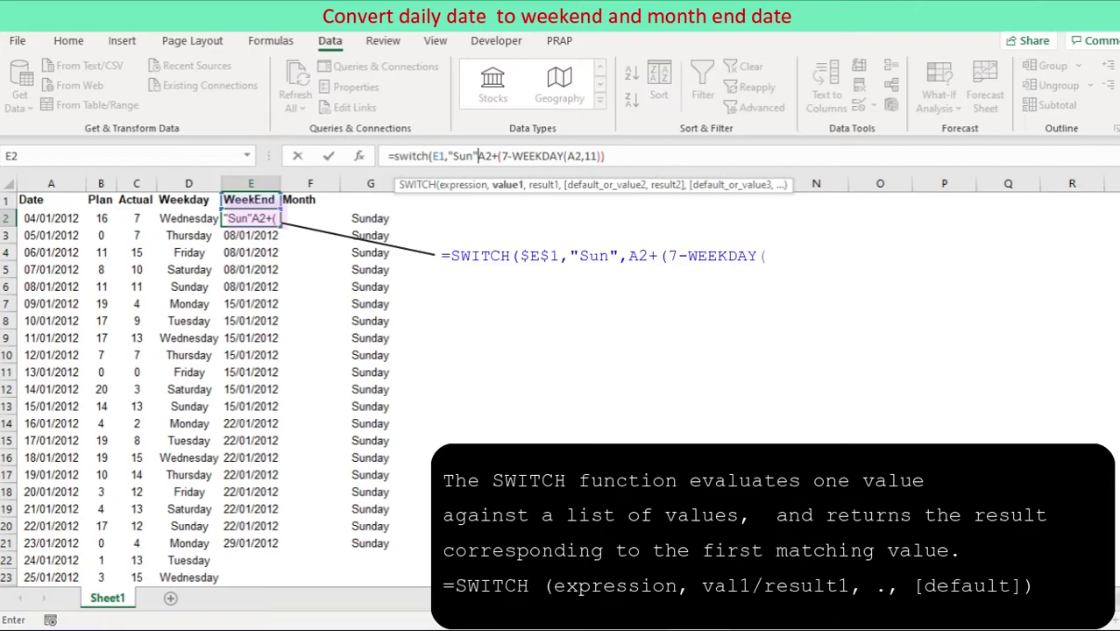
{"action": "type", "text": ","}
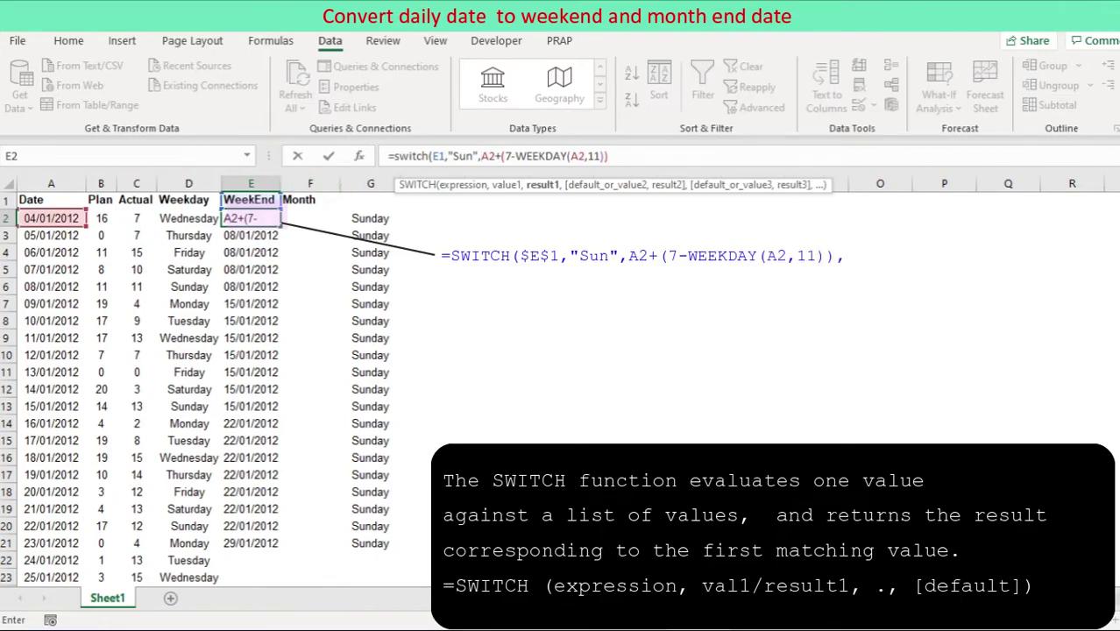
Add a "Mon" case to the SWITCH formula in E2 that returns A2+(7-WEEKDAY(A2,12)).
{"action": "type", "text": ",\""}
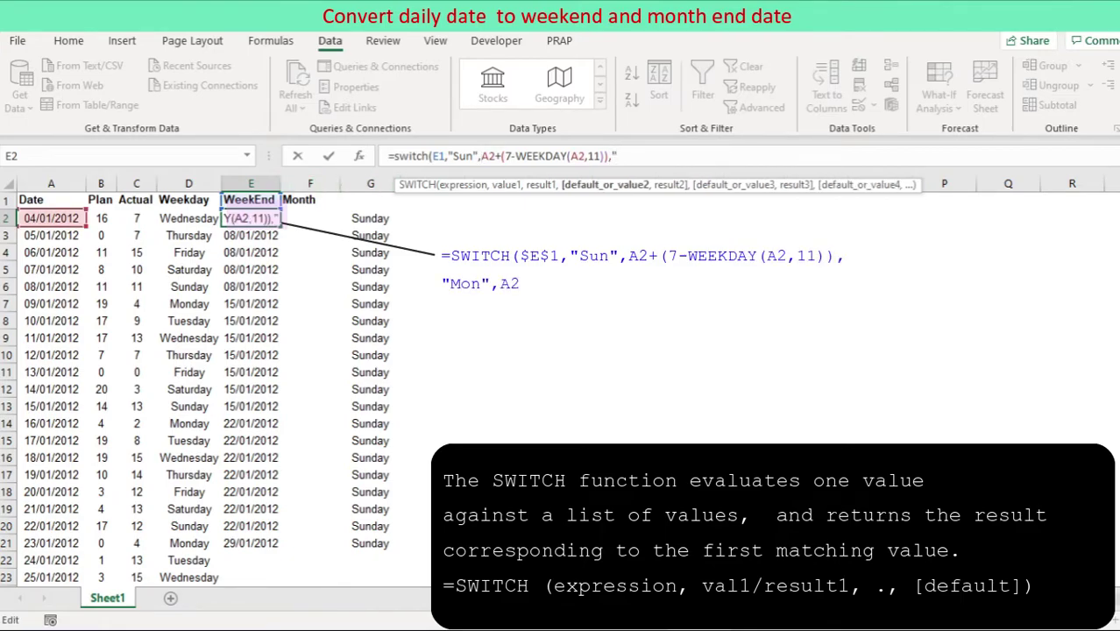
{"action": "type", "text": "Mon\","}
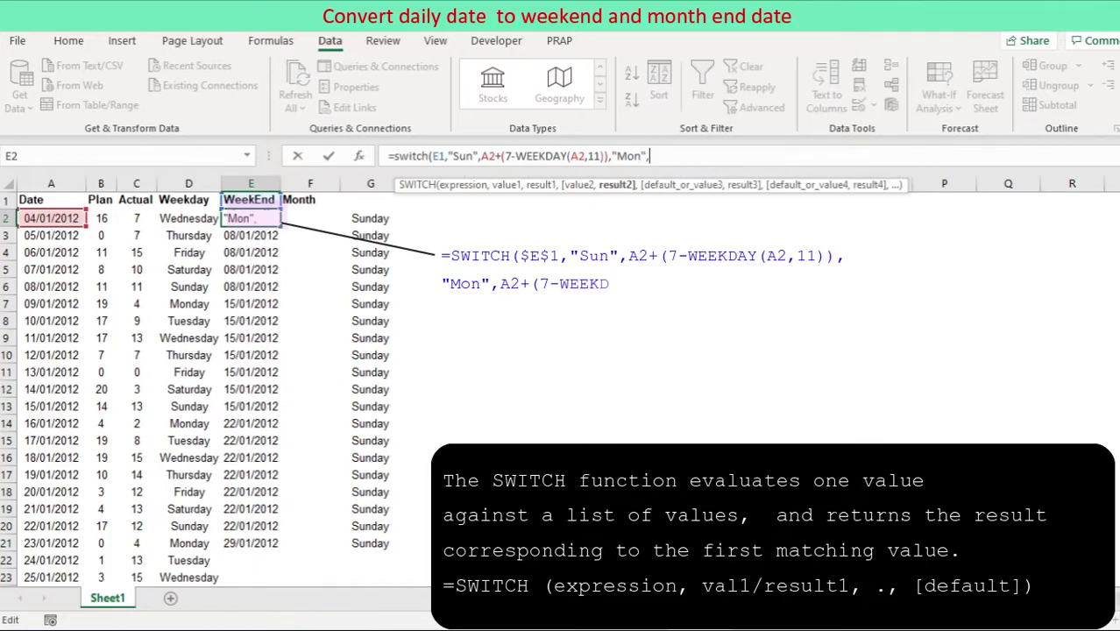
{"action": "left_click_drag", "start_coordinate": [481, 156], "coordinate": [608, 156]}
{"action": "key", "text": "ctrl+c"}
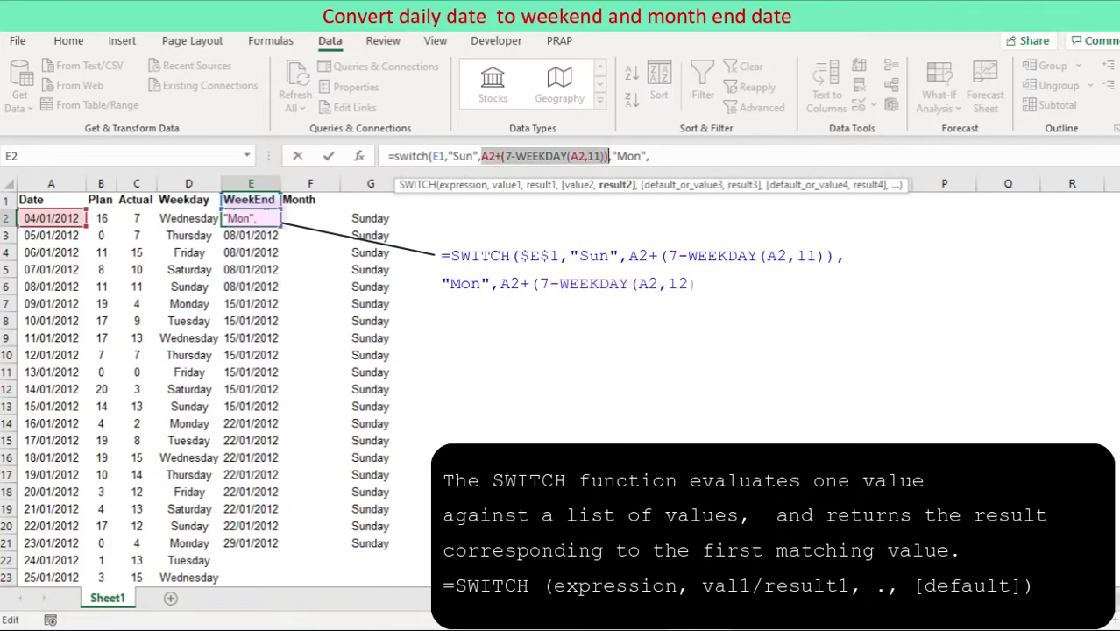
{"action": "left_click", "coordinate": [649, 156]}
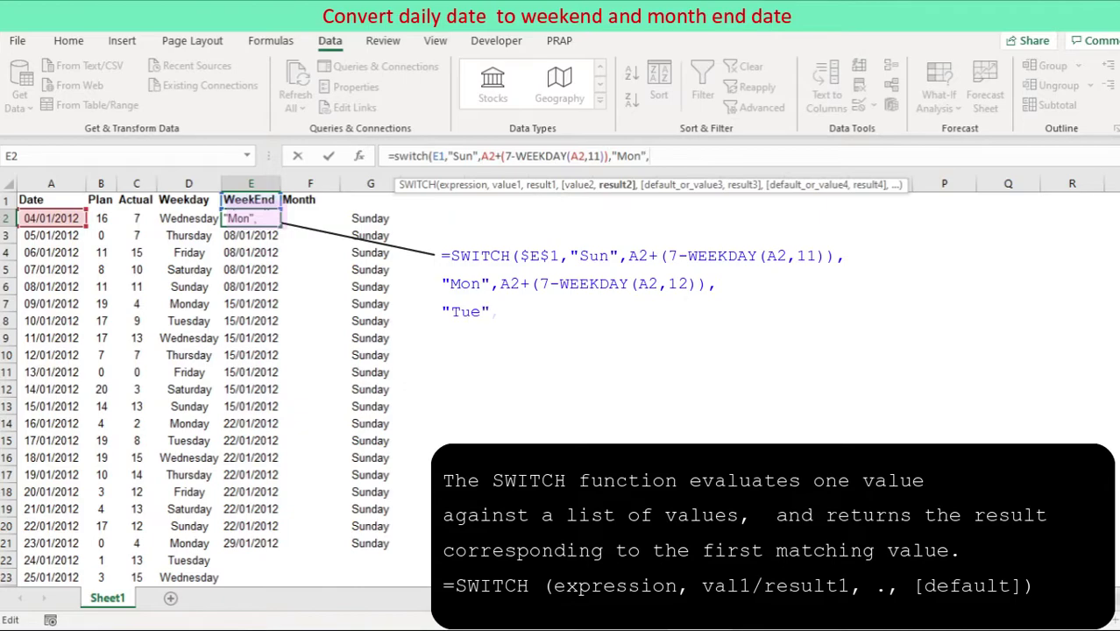
{"action": "key", "text": "ctrl+v"}
{"action": "left_click", "coordinate": [764, 156]}
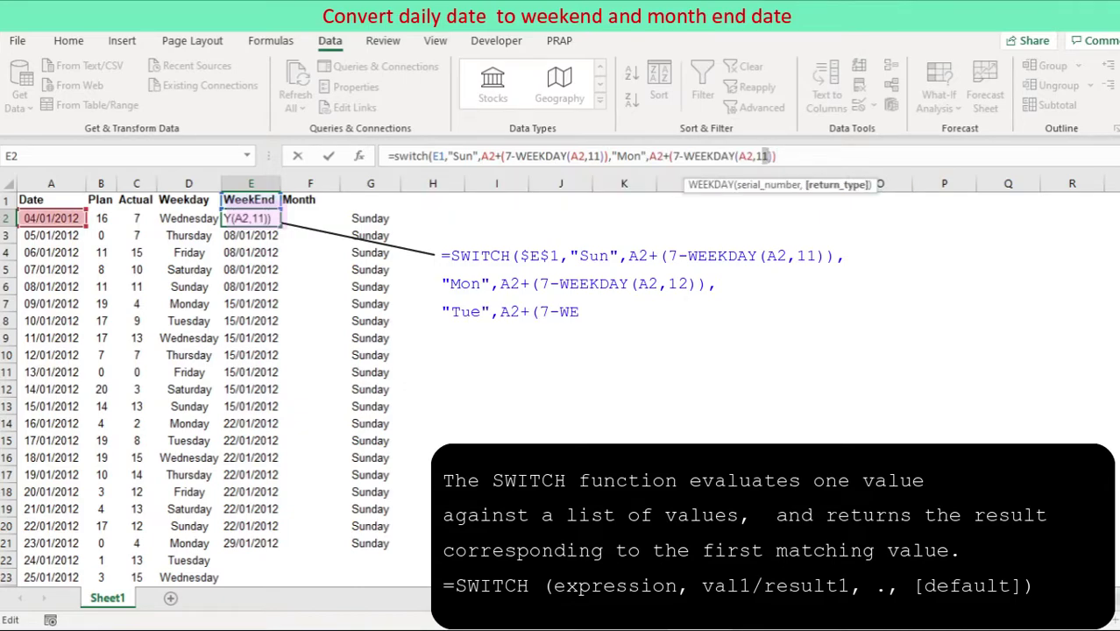
{"action": "key", "text": "BackSpace"}
{"action": "type", "text": "2"}
{"action": "key", "text": "End"}
{"action": "type", "text": ","}
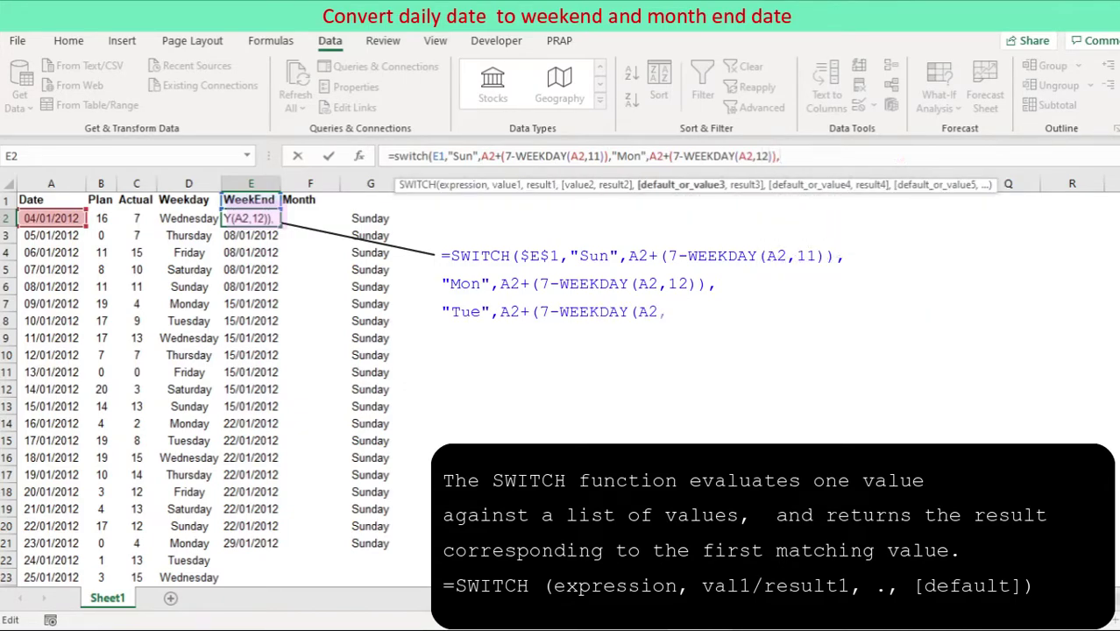
Add a "Tue" case to the SWITCH formula in E2 that returns A2+(7-WEEKDAY(A2,13)).
{"action": "type", "text": "\"Tue\","}
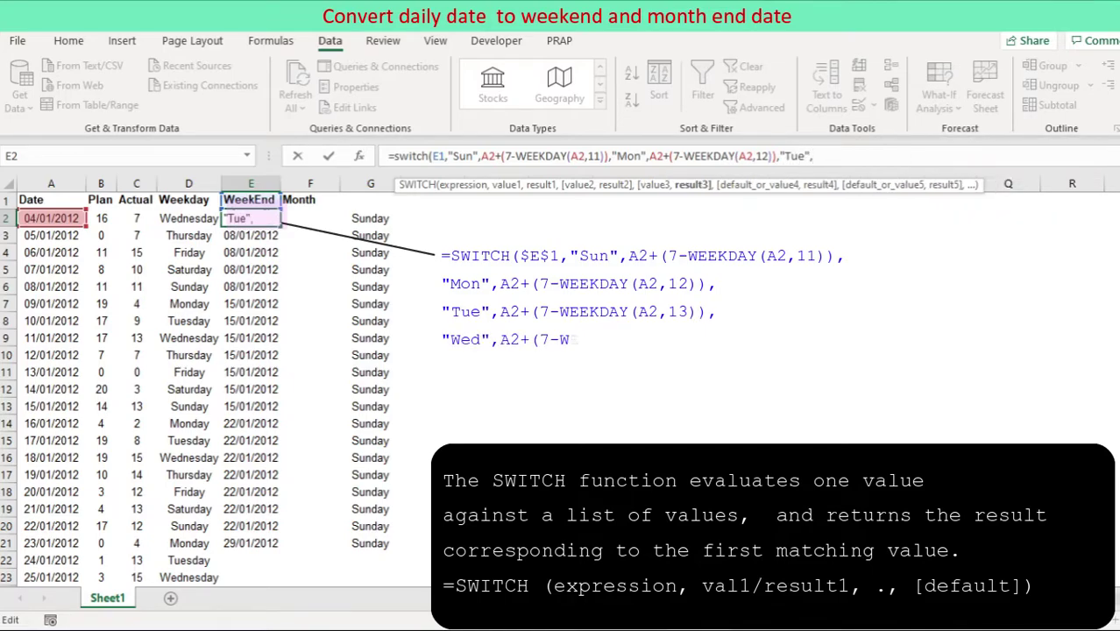
{"action": "type", "text": ",A2+(7-WEEKDAY(A2,11))"}
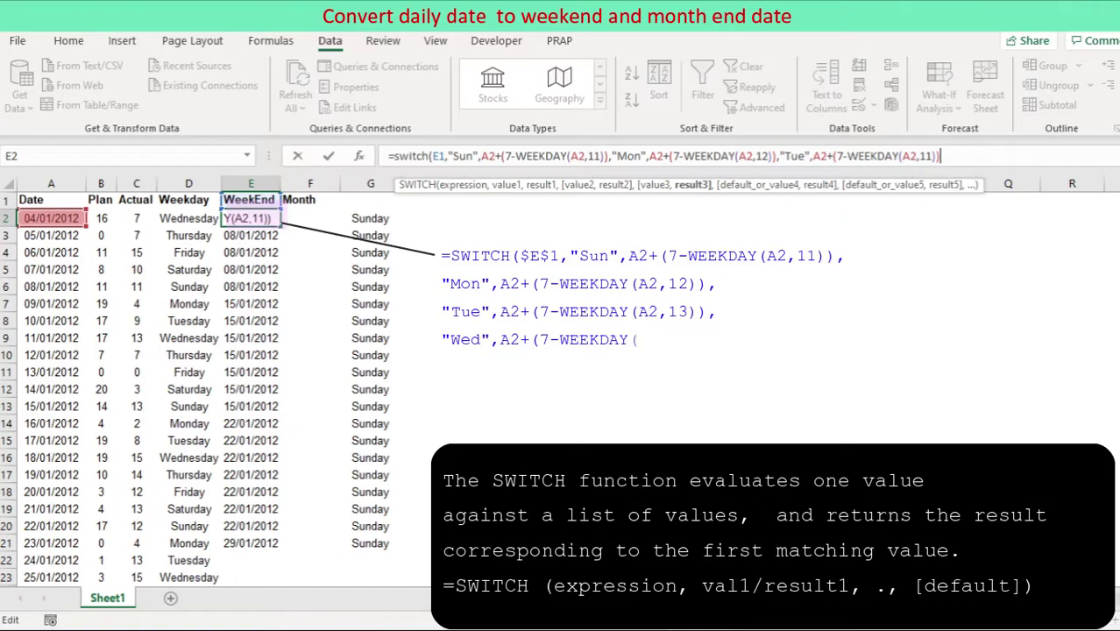
{"action": "left_click", "coordinate": [931, 156]}
{"action": "key", "text": "BackSpace"}
{"action": "type", "text": "3"}
{"action": "left_click", "coordinate": [940, 156]}
Add a "Wed" case to the SWITCH formula in E2 that returns A2+(7-WEEKDAY(A2,14)).
{"action": "type", "text": ",\"Wed"}
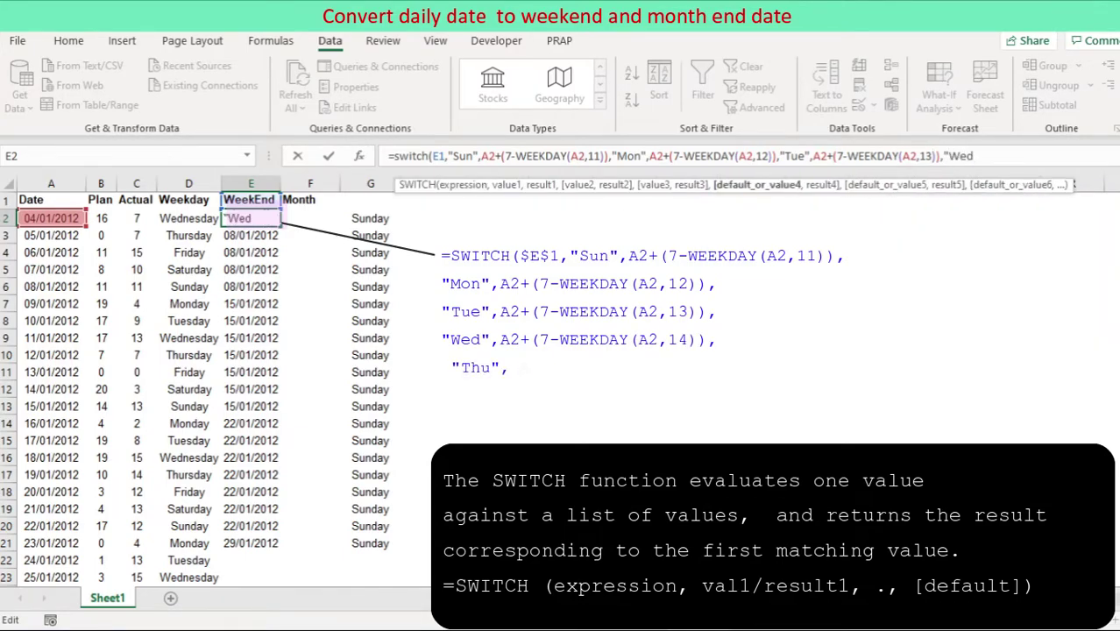
{"action": "type", "text": "\","}
{"action": "key", "text": "ctrl+v"}
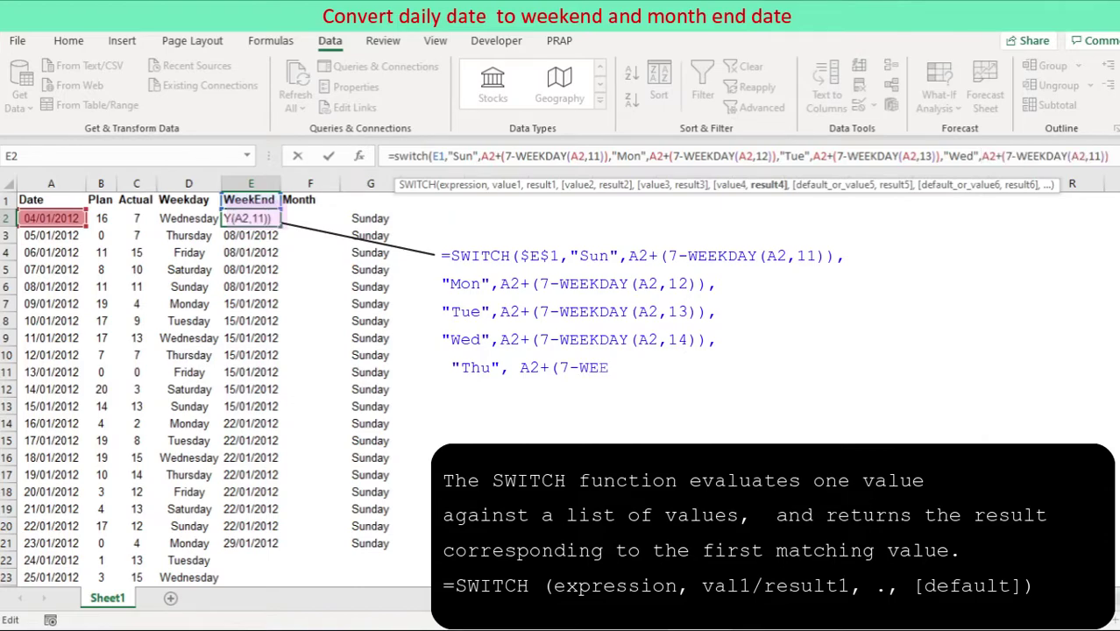
{"action": "key", "text": "BackSpace"}
{"action": "key", "text": "BackSpace"}
{"action": "key", "text": "BackSpace"}
{"action": "key", "text": "BackSpace"}
{"action": "type", "text": "14)),"}
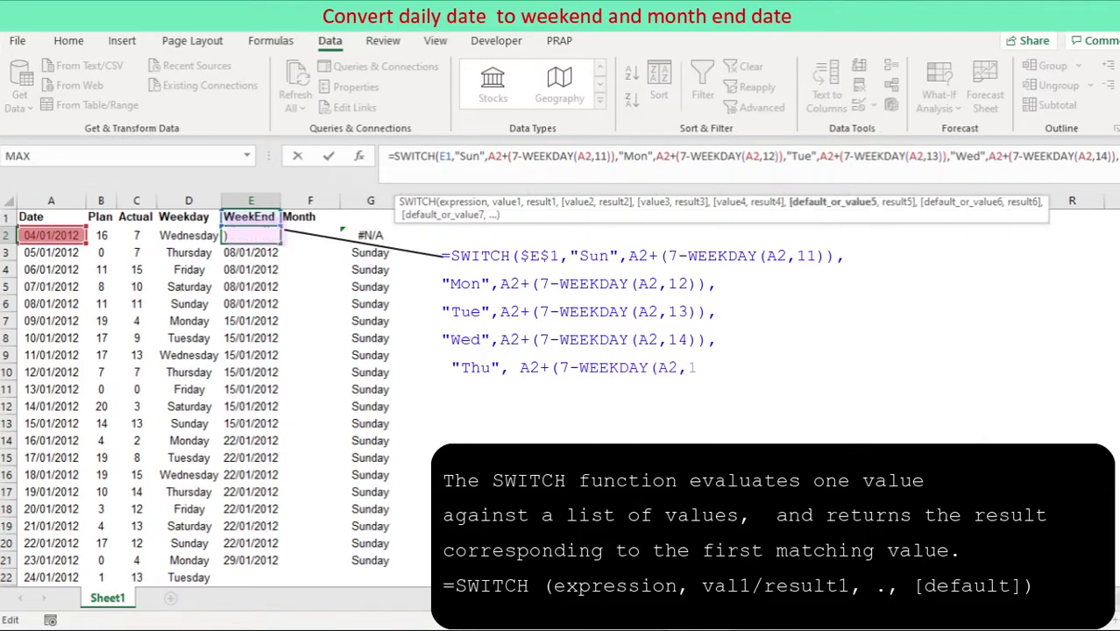
Add a "Thu" case to the SWITCH formula in E2 that returns A2+(7-WEEKDAY(A2,15)).
{"action": "type", "text": "\"Thu"}
{"action": "type", "text": "\","}
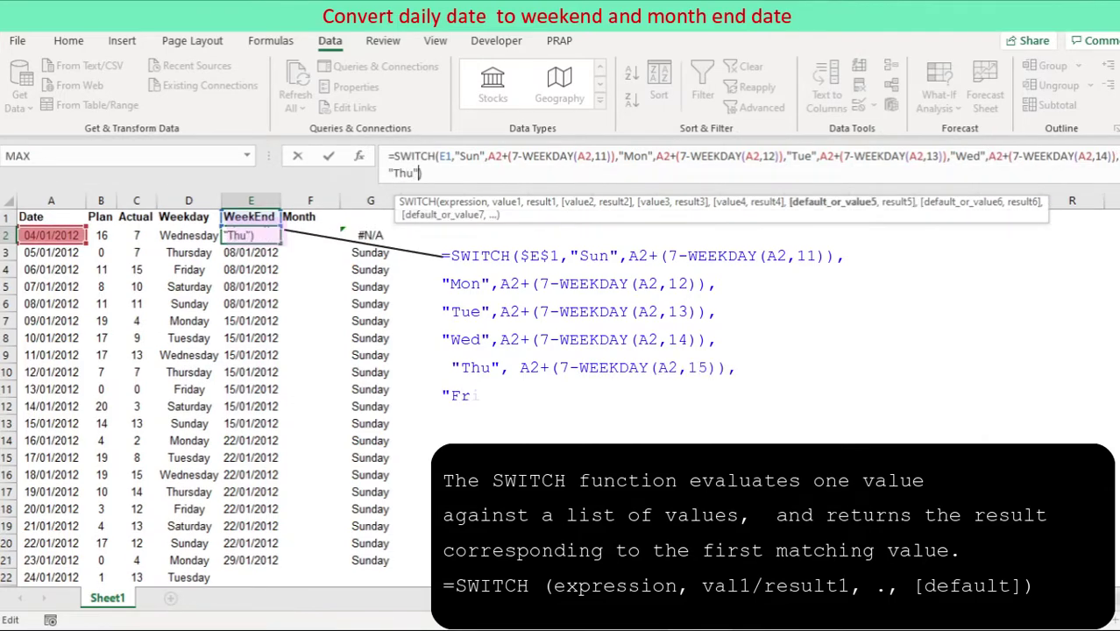
{"action": "key", "text": "ctrl+v"}
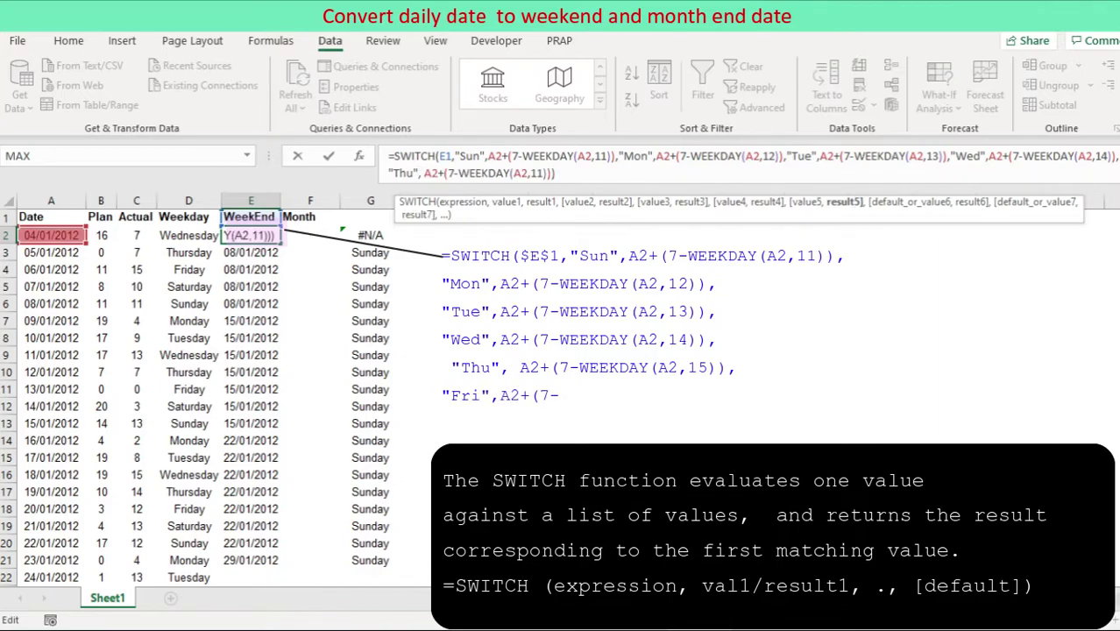
{"action": "key", "text": "Left"}
{"action": "key", "text": "Left"}
{"action": "key", "text": "BackSpace"}
{"action": "key", "text": "BackSpace"}
{"action": "type", "text": "15"}
{"action": "key", "text": "Right"}
{"action": "key", "text": "Right"}
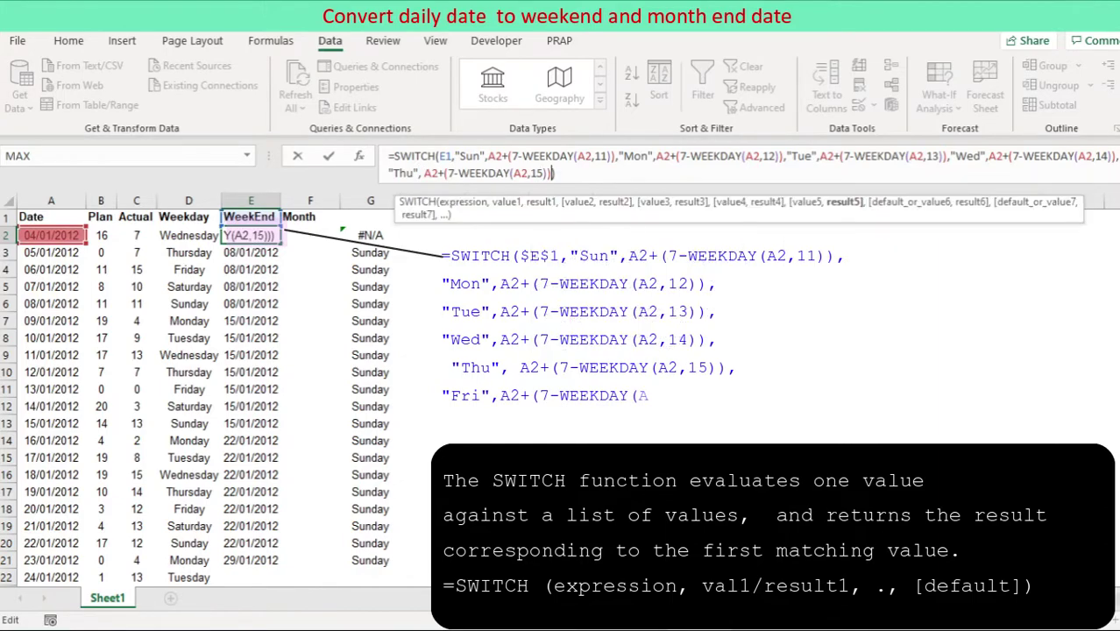
Add a "Fri" case to the SWITCH formula in E2 that returns A2+(7-WEEKDAY(A2,16)).
{"action": "type", "text": ",\"Fr"}
{"action": "type", "text": "i\","}
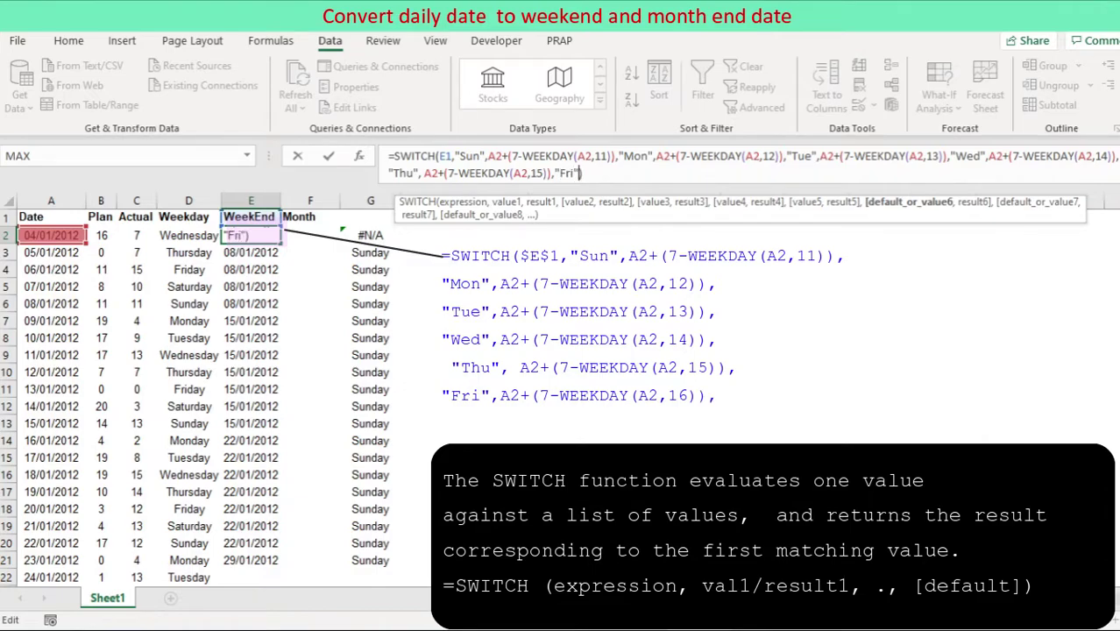
{"action": "key", "text": "ctrl+v"}
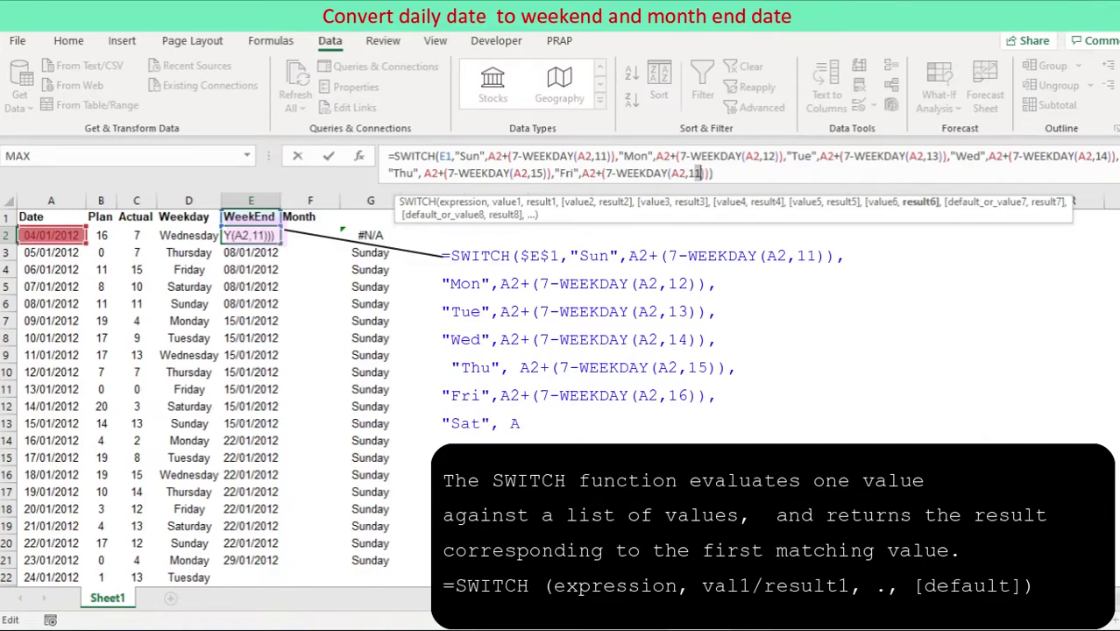
{"action": "key", "text": "Left"}
{"action": "key", "text": "Left"}
{"action": "key", "text": "BackSpace"}
{"action": "key", "text": "BackSpace"}
{"action": "type", "text": "16"}
{"action": "key", "text": "Right"}
{"action": "key", "text": "Right"}
Add a "Sat" case to the SWITCH formula in E2 that returns A2+(7-WEEKDAY(A2,17)).
{"action": "type", "text": ", \"Sat\")"}
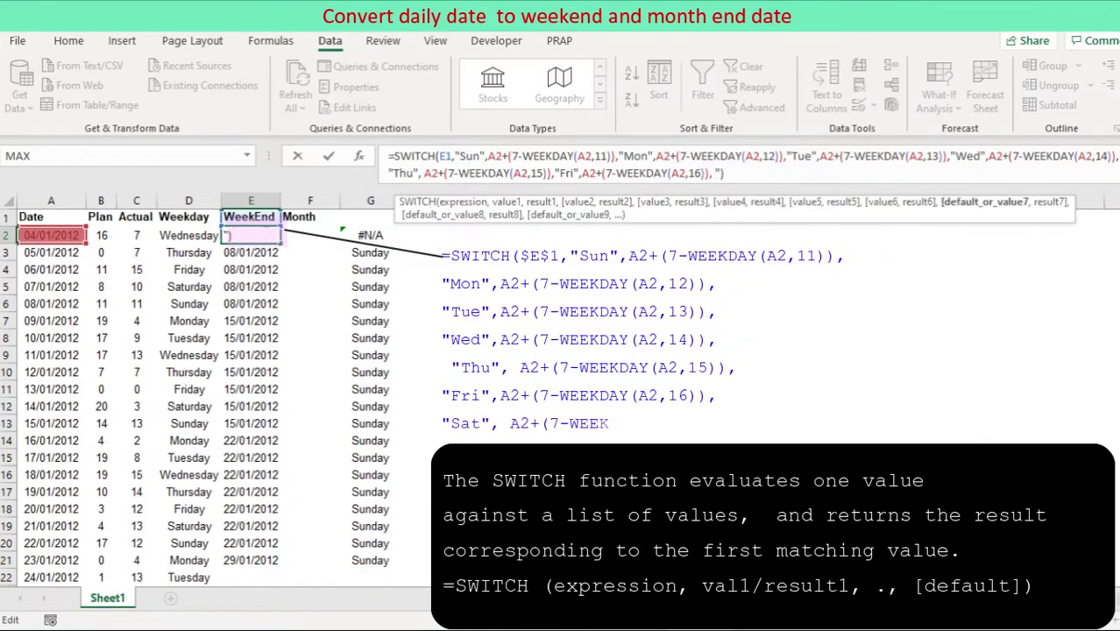
{"action": "key", "text": "Left"}
{"action": "type", "text": ","}
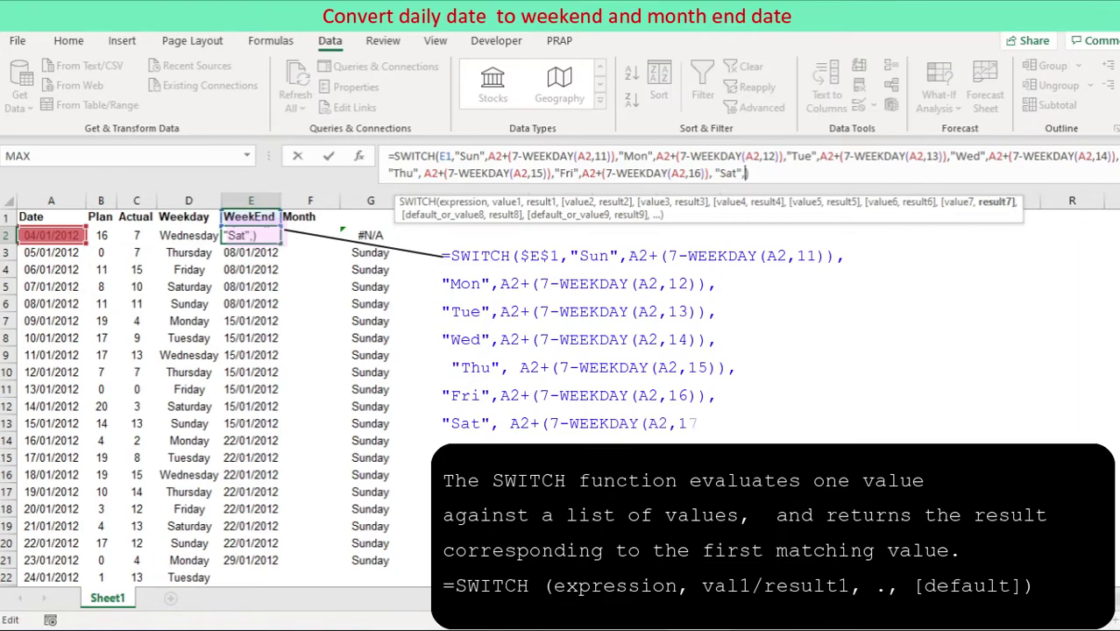
{"action": "type", "text": "A2+(7-WEEKDAY(A2,11))"}
{"action": "key", "text": "Left"}
{"action": "key", "text": "Left"}
{"action": "key", "text": "BackSpace"}
{"action": "key", "text": "BackSpace"}
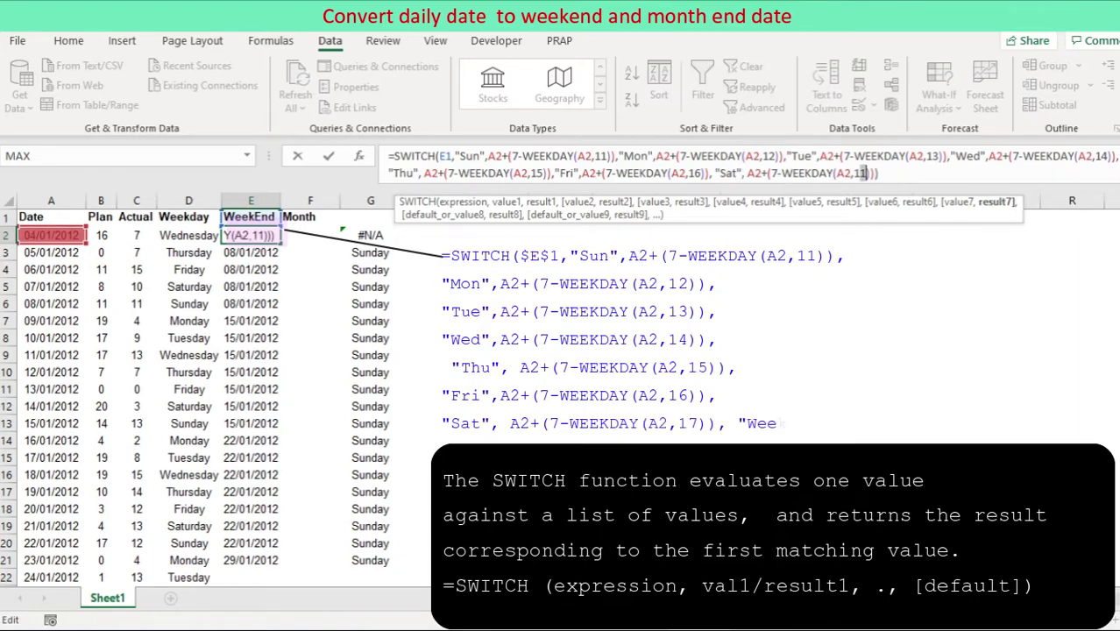
{"action": "type", "text": "17"}
{"action": "key", "text": "Right"}
{"action": "key", "text": "Right"}
Complete the SWITCH formula in E2 with a "WeekEnd" case returning A2+(7-WEEKDAY(A2,16)), and fill it down the WeekEnd column.
{"action": "type", "text": ", \"WeekEnd\""}
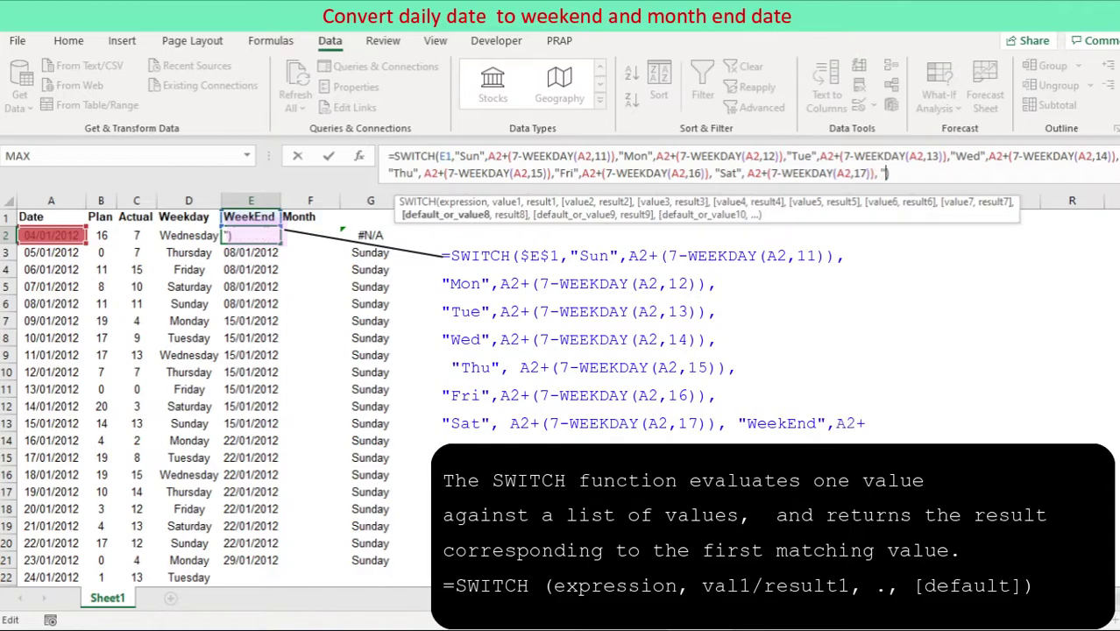
{"action": "type", "text": ","}
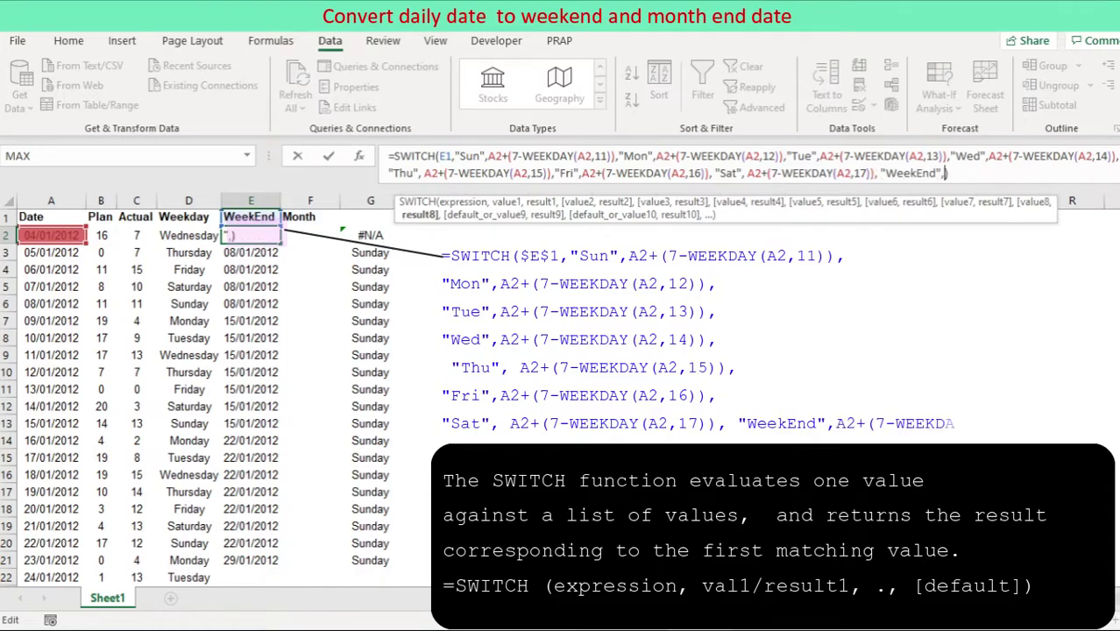
{"action": "type", "text": "A2+(7-WEEKDAY(A2,11))"}
{"action": "key", "text": "Left"}
{"action": "key", "text": "Left"}
{"action": "key", "text": "BackSpace"}
{"action": "key", "text": "BackSpace"}
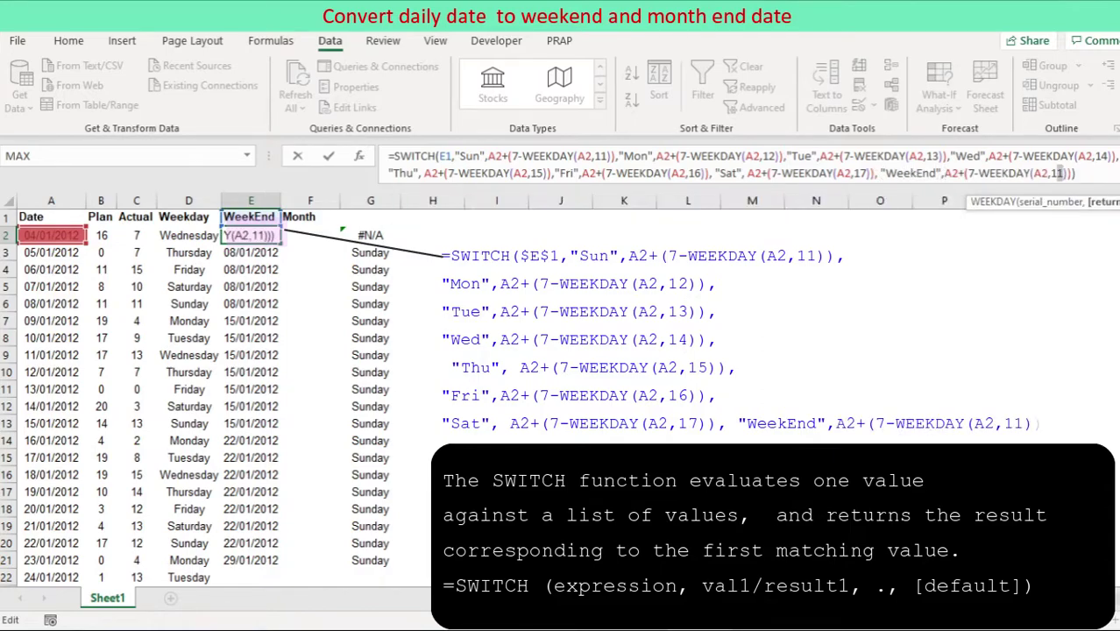
{"action": "type", "text": "16"}
{"action": "key", "text": "Return"}
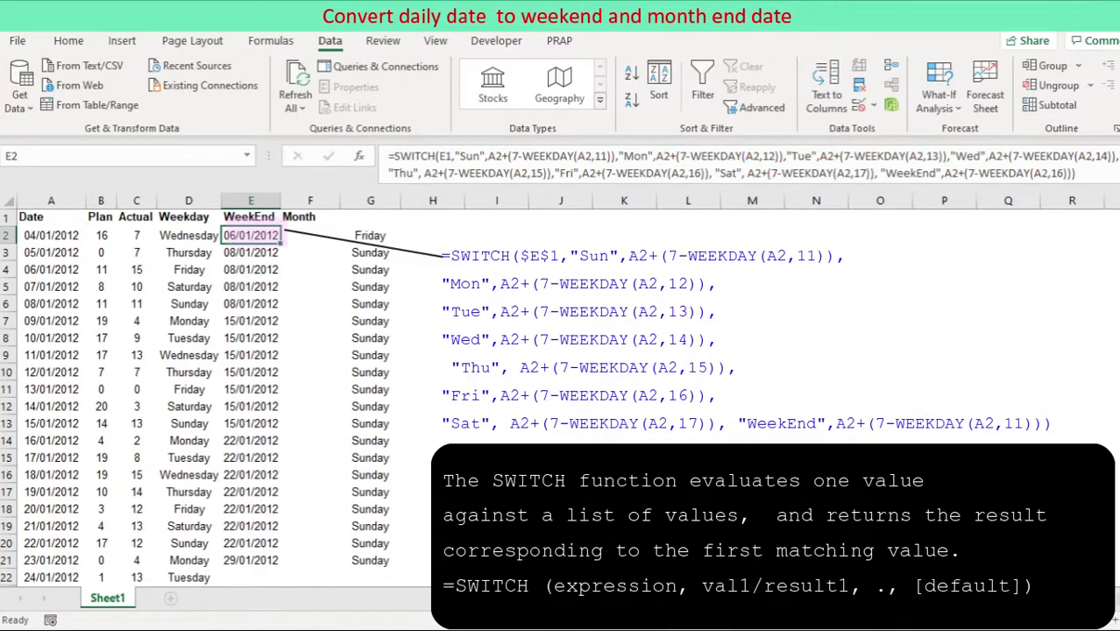
{"action": "left_click_drag", "start_coordinate": [281, 243], "coordinate": [281, 579]}
Test the week-ending day selector in header cell E1 by choosing Sun, Mon, Tue and Fri in turn.
{"action": "left_click", "coordinate": [251, 216]}
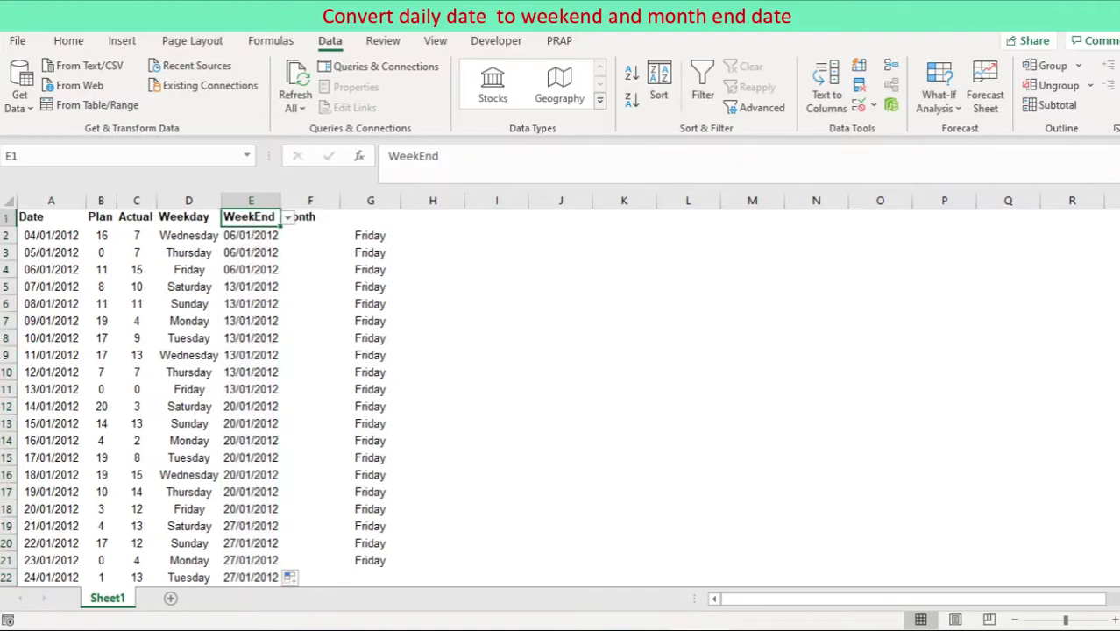
{"action": "left_click", "coordinate": [288, 217]}
{"action": "left_click", "coordinate": [251, 232]}
{"action": "left_click", "coordinate": [287, 218]}
{"action": "left_click", "coordinate": [235, 244]}
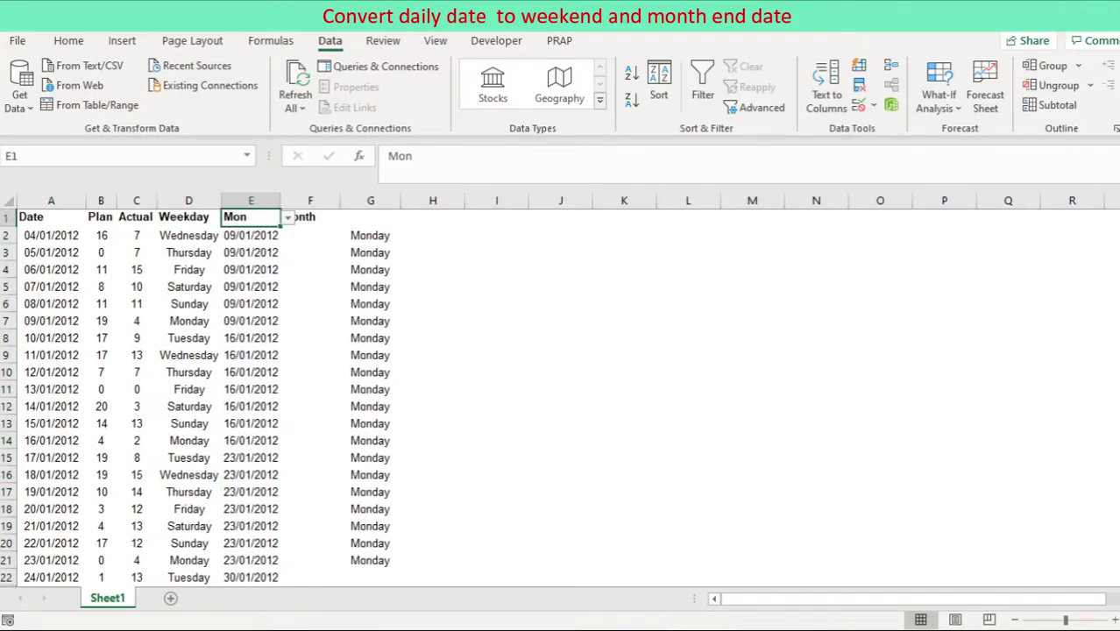
{"action": "left_click", "coordinate": [288, 216]}
{"action": "left_click", "coordinate": [233, 254]}
{"action": "left_click", "coordinate": [288, 217]}
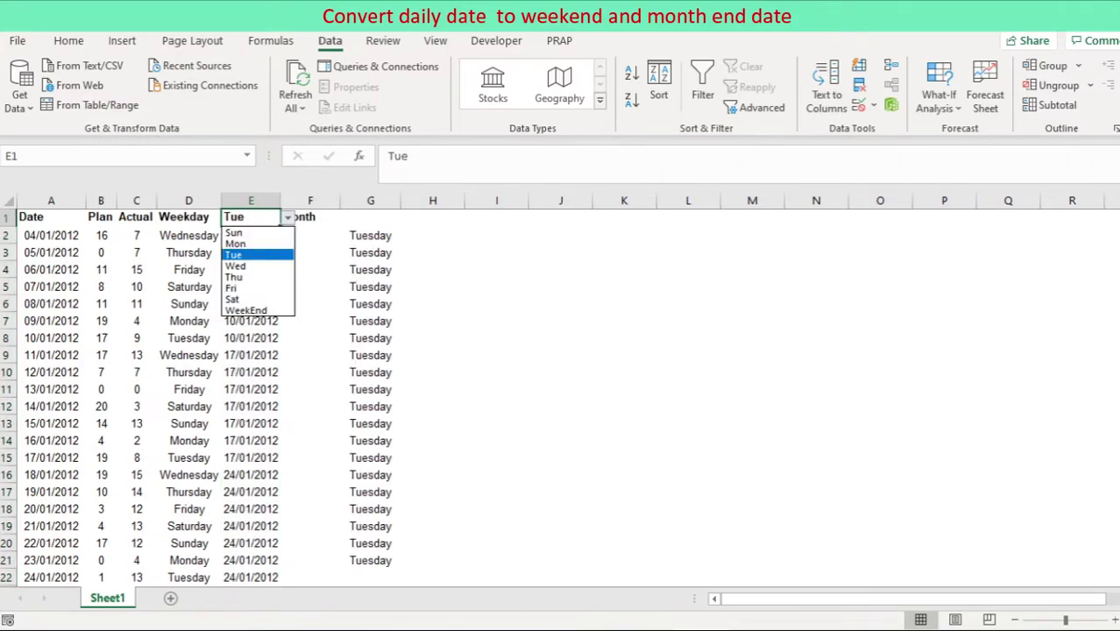
{"action": "left_click", "coordinate": [233, 286]}
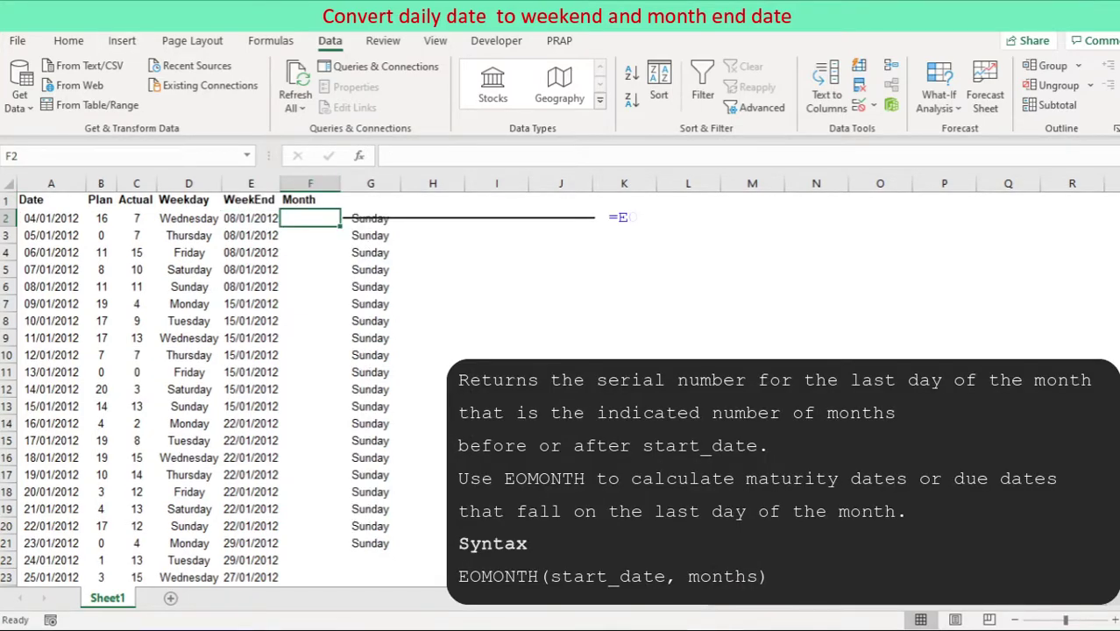
Enter =EOMONTH(A2,0) in F2 and fill it down the Month column.
{"action": "type", "text": "="}
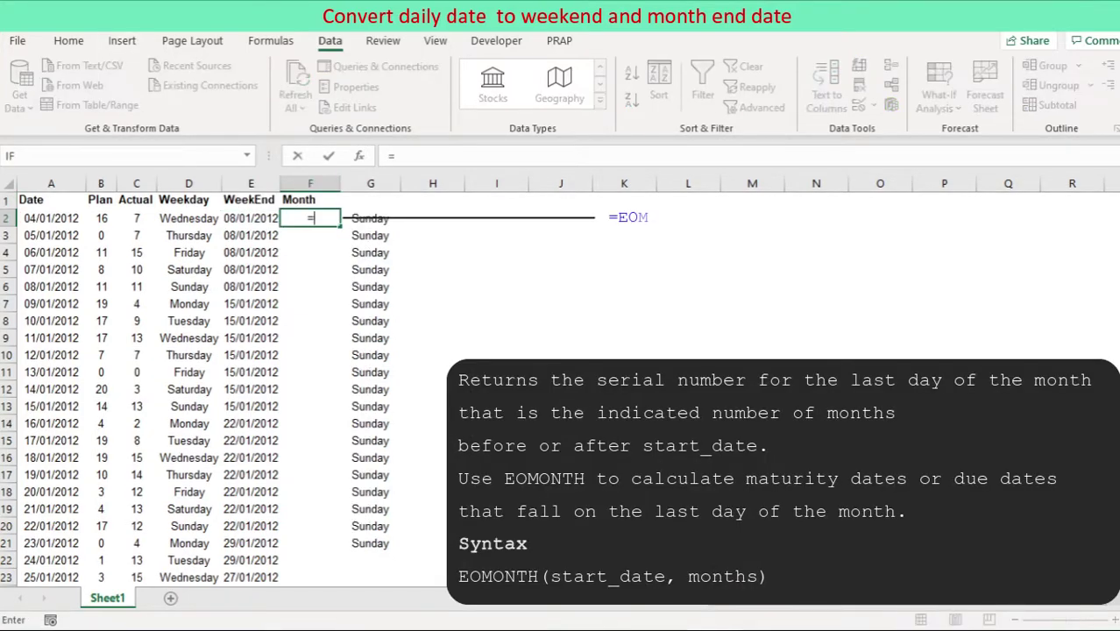
{"action": "type", "text": "eomonth"}
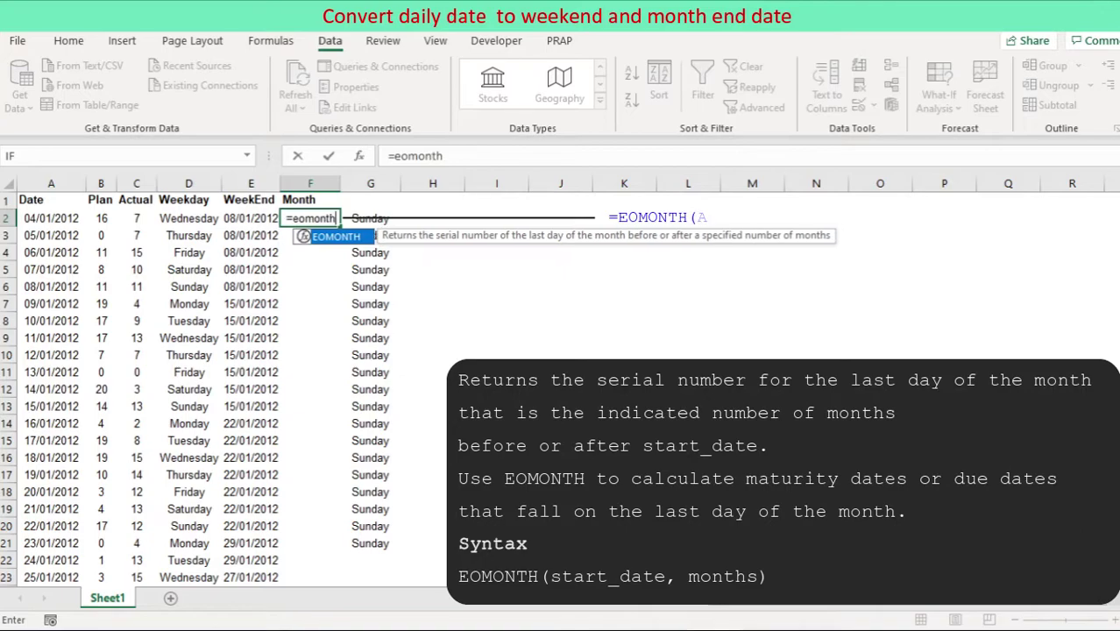
{"action": "type", "text": "(A2,"}
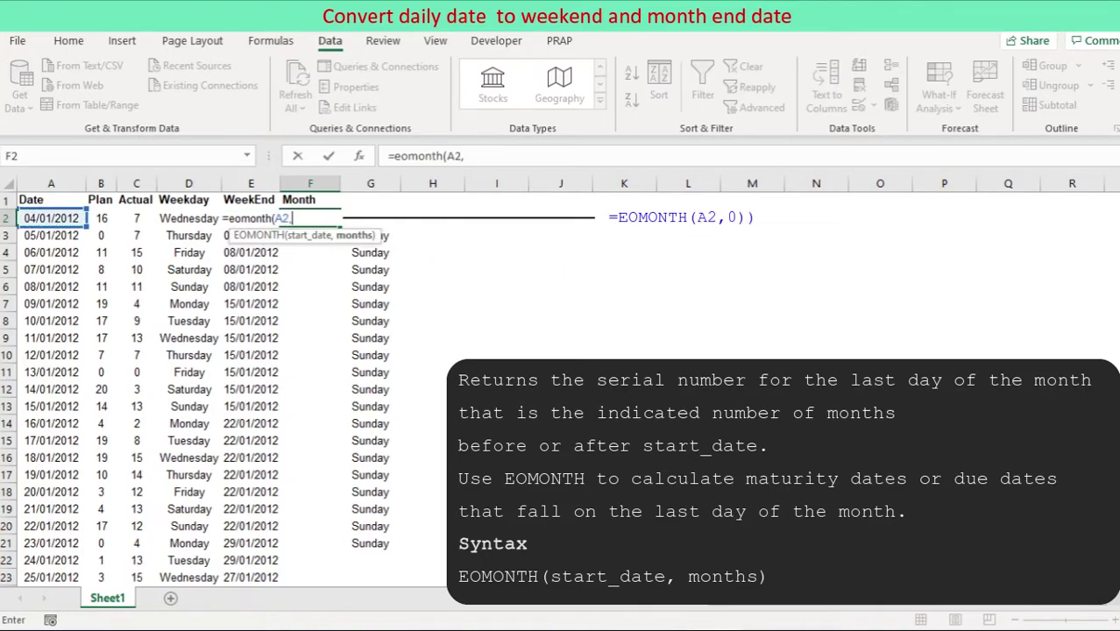
{"action": "type", "text": "0)"}
{"action": "key", "text": "ctrl+Return"}
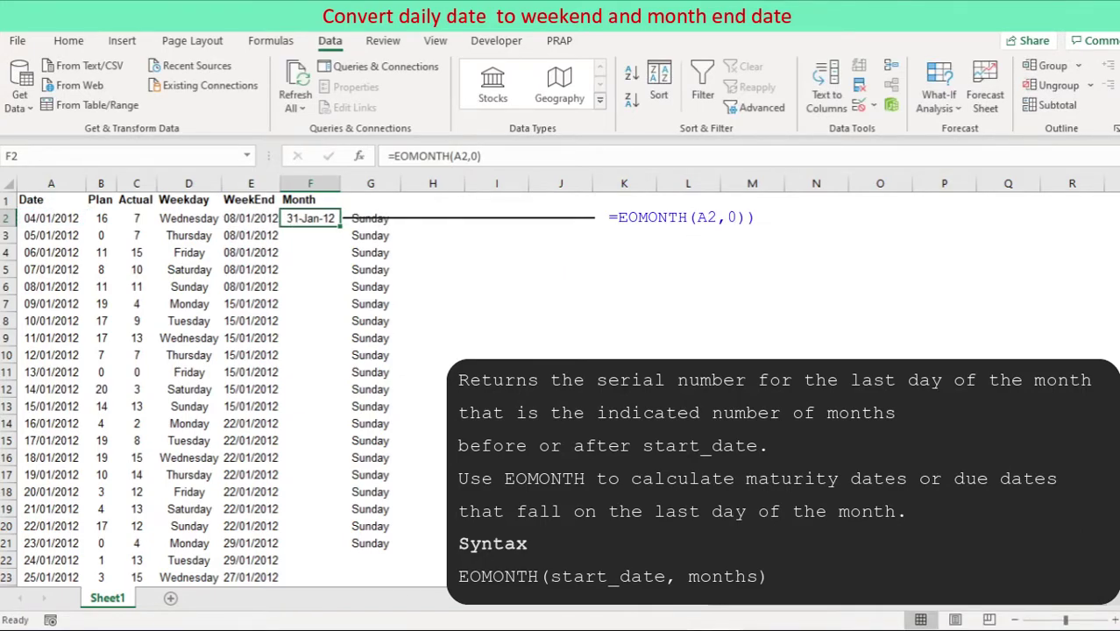
{"action": "left_click_drag", "start_coordinate": [340, 226], "coordinate": [340, 582]}
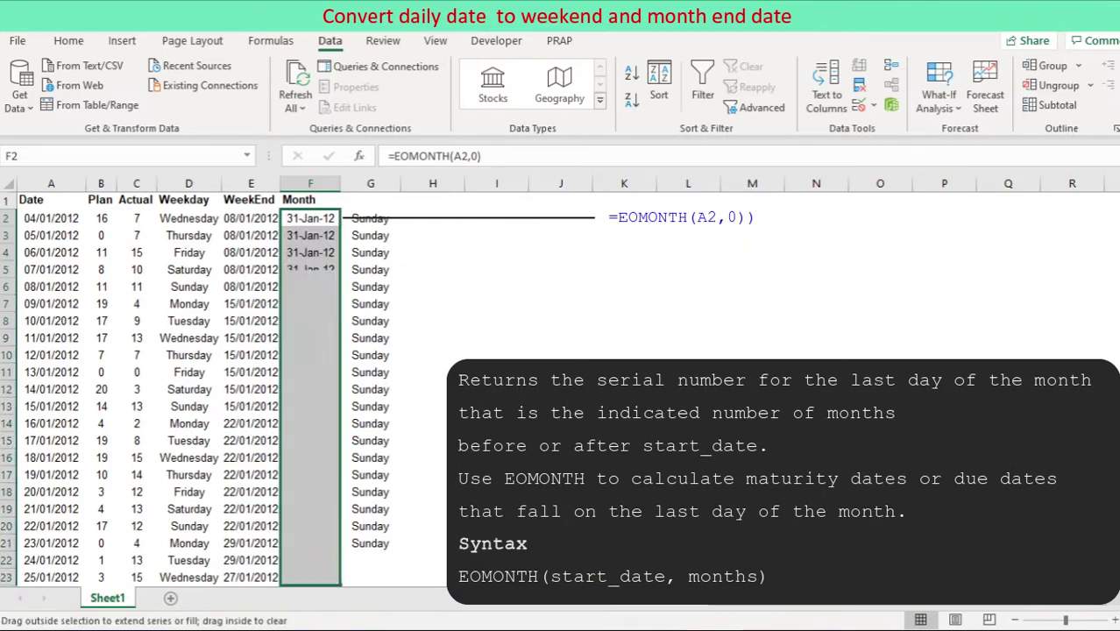
Apply the custom number format mmm-yy to the entire Month column F.
{"action": "left_click", "coordinate": [310, 182]}
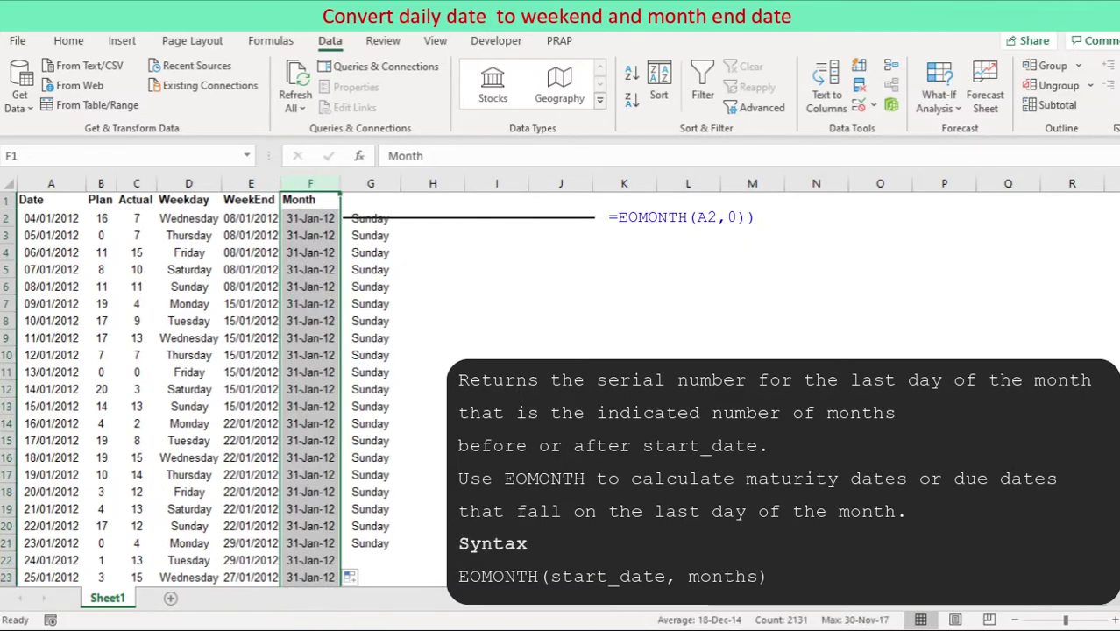
{"action": "key", "text": "ctrl+1"}
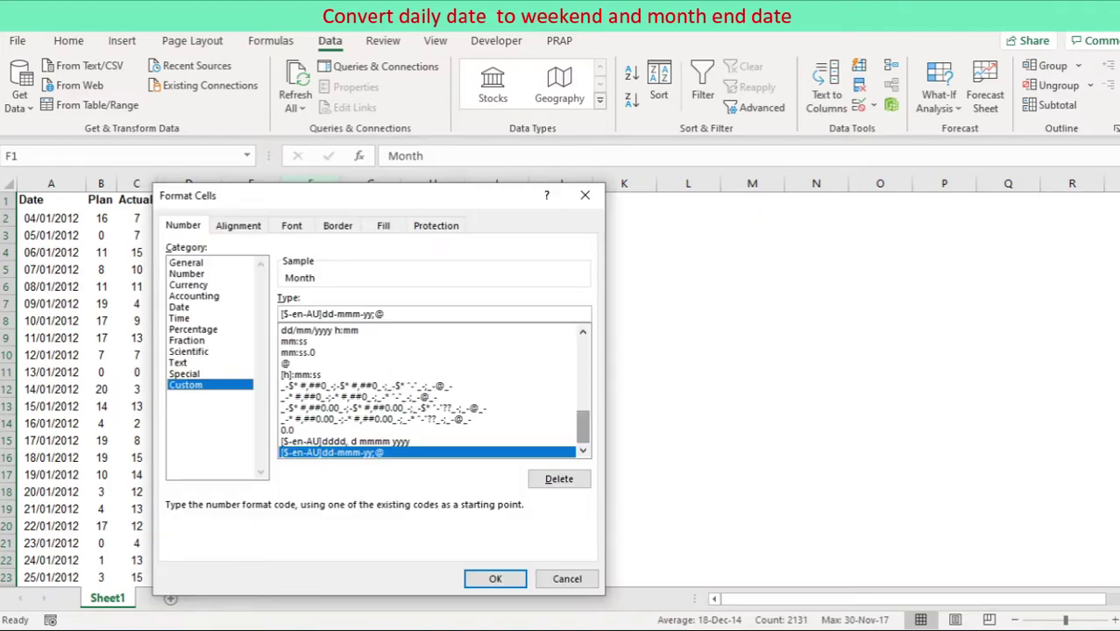
{"action": "left_click", "coordinate": [298, 330]}
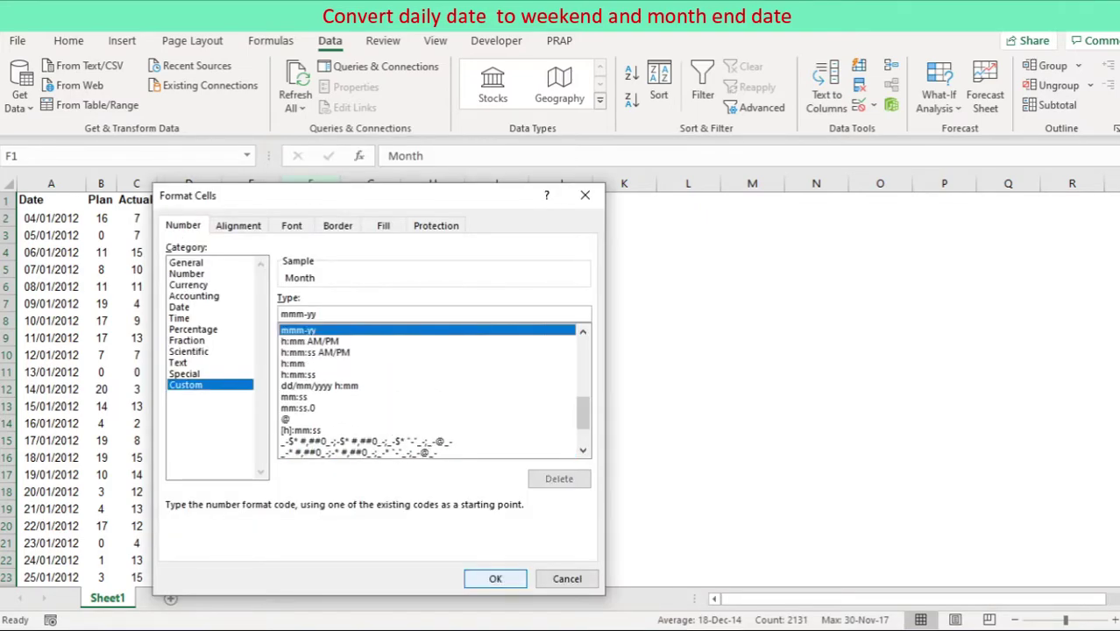
{"action": "left_click", "coordinate": [495, 578]}
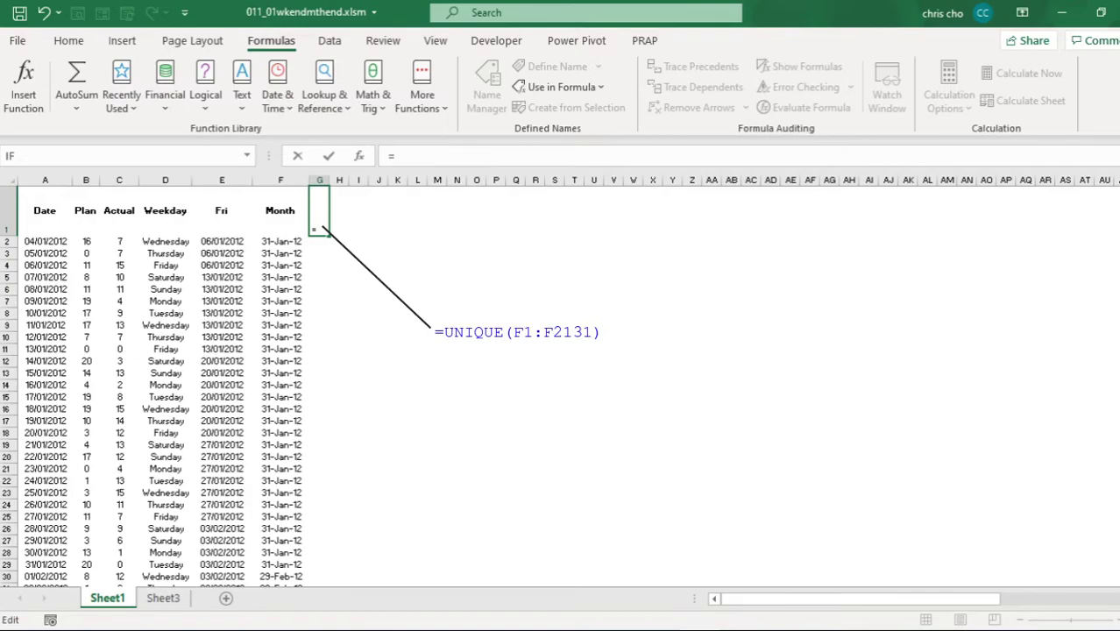
Build the formula =UNIQUE(F1:F2131) in G1 to list the distinct months from the Month column.
{"action": "type", "text": "UNIQUE("}
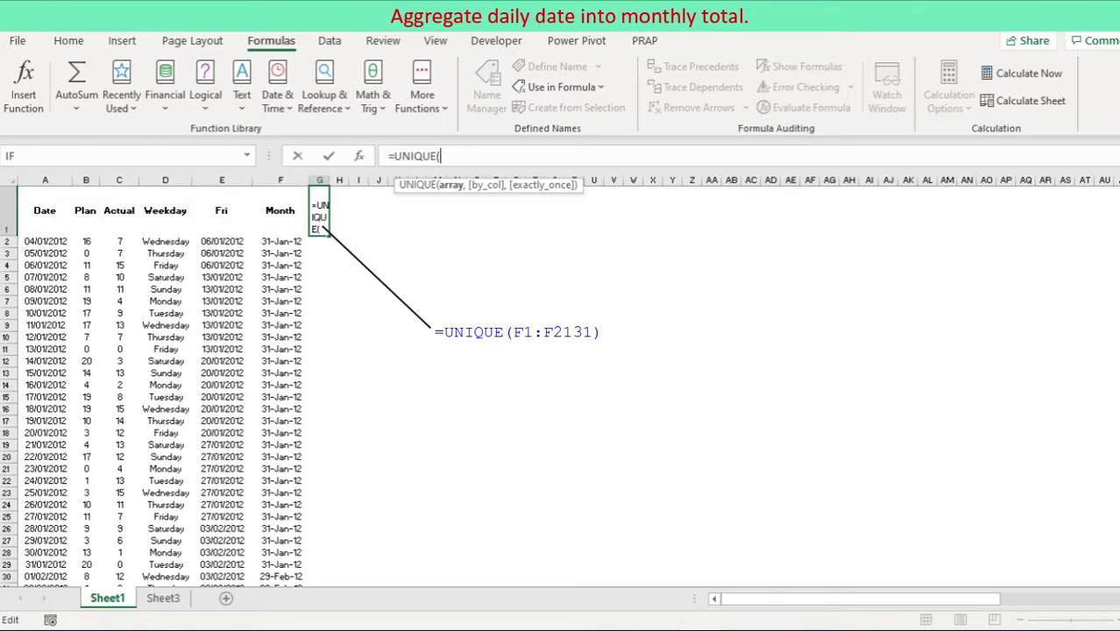
{"action": "left_click", "coordinate": [280, 210]}
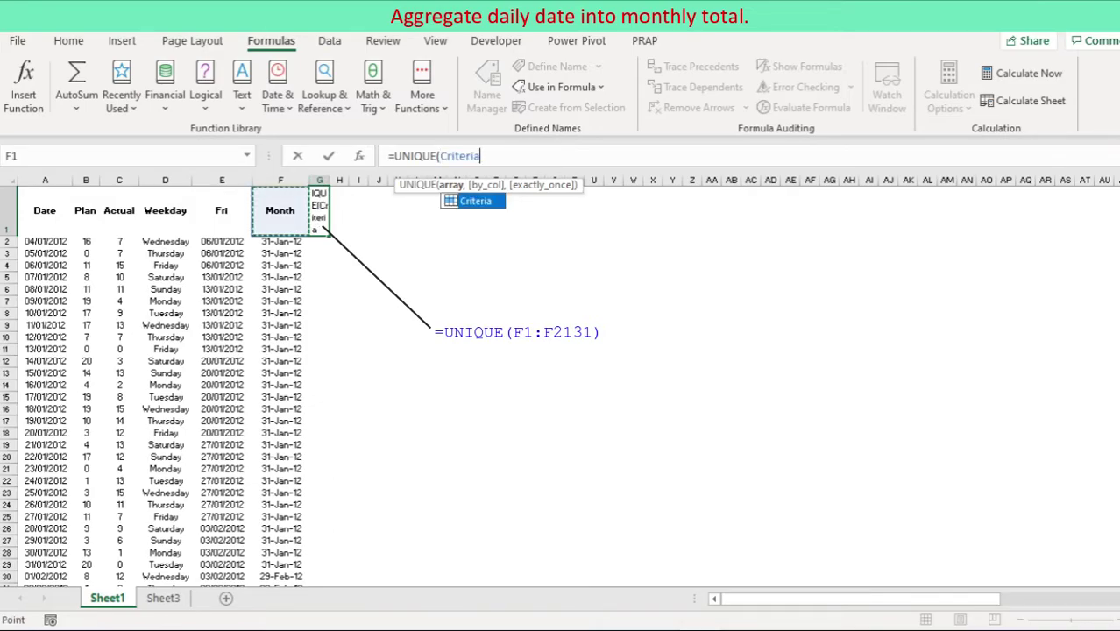
{"action": "key", "text": "ctrl+shift+Down"}
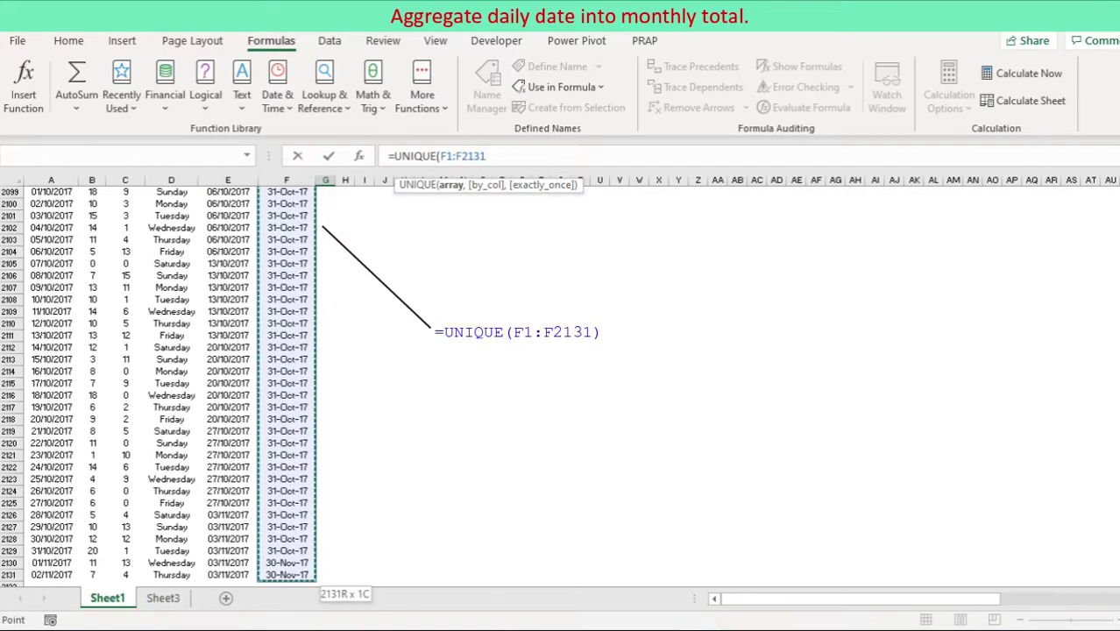
{"action": "type", "text": ")"}
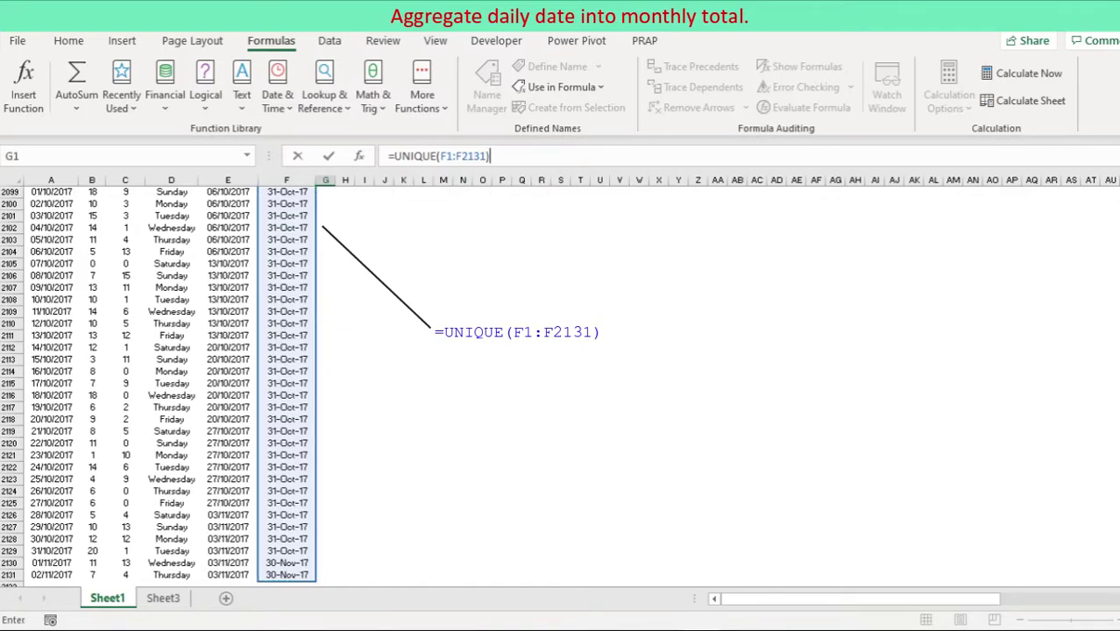
Wrap the G1 formula in TRANSPOSE and enter it as =TRANSPOSE(UNIQUE(F1:F2131)) so the months spill across row 1.
{"action": "key", "text": "ctrl+BackSpace"}
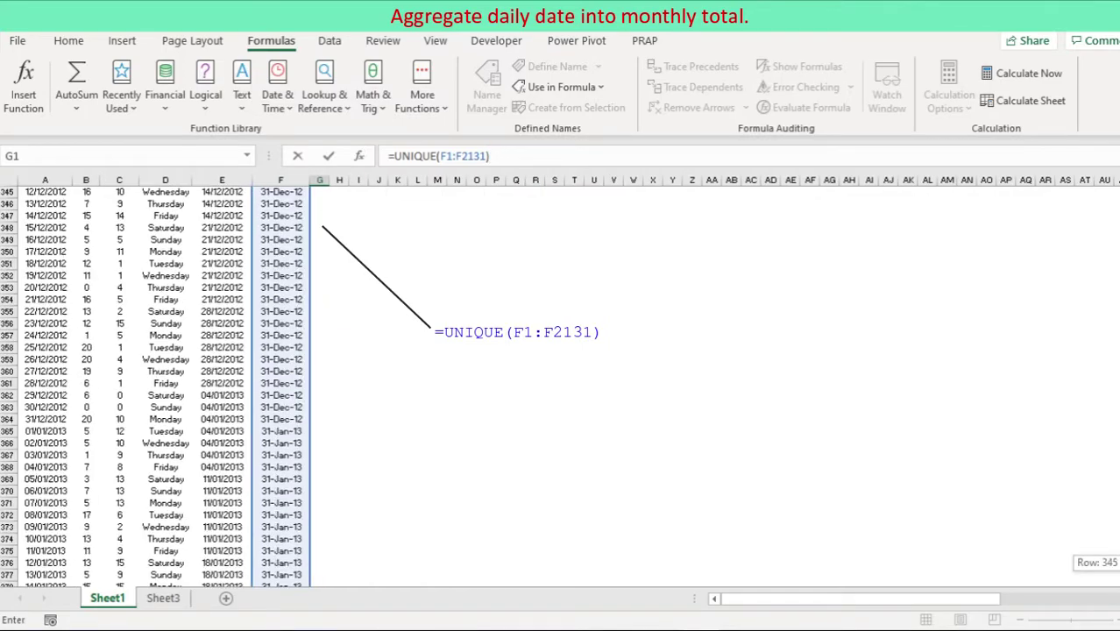
{"action": "left_click", "coordinate": [394, 156]}
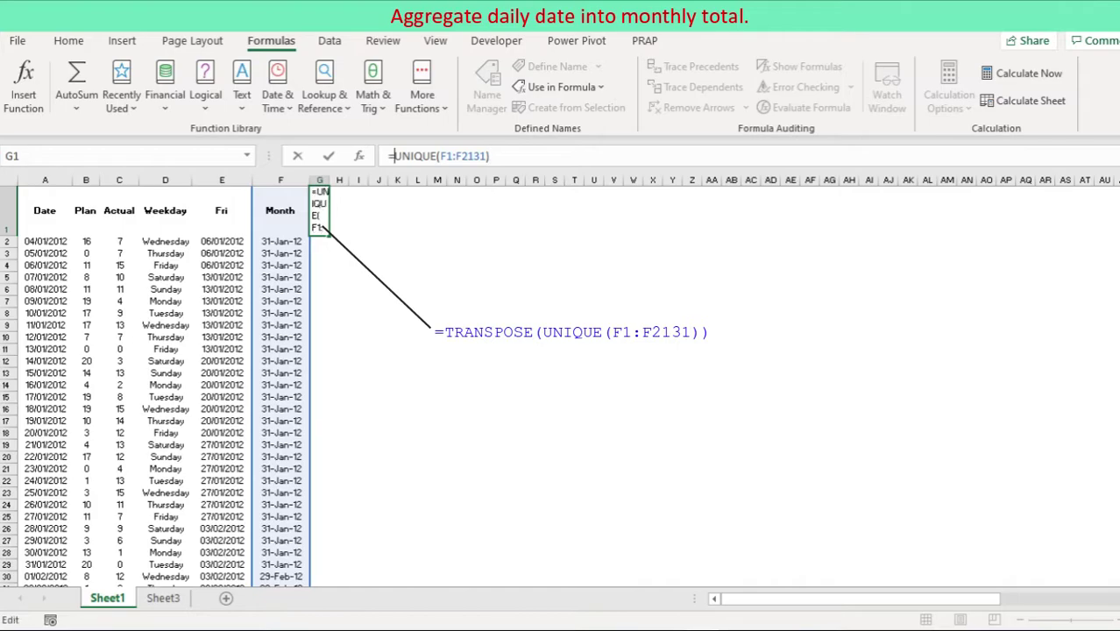
{"action": "type", "text": "TRANSPO"}
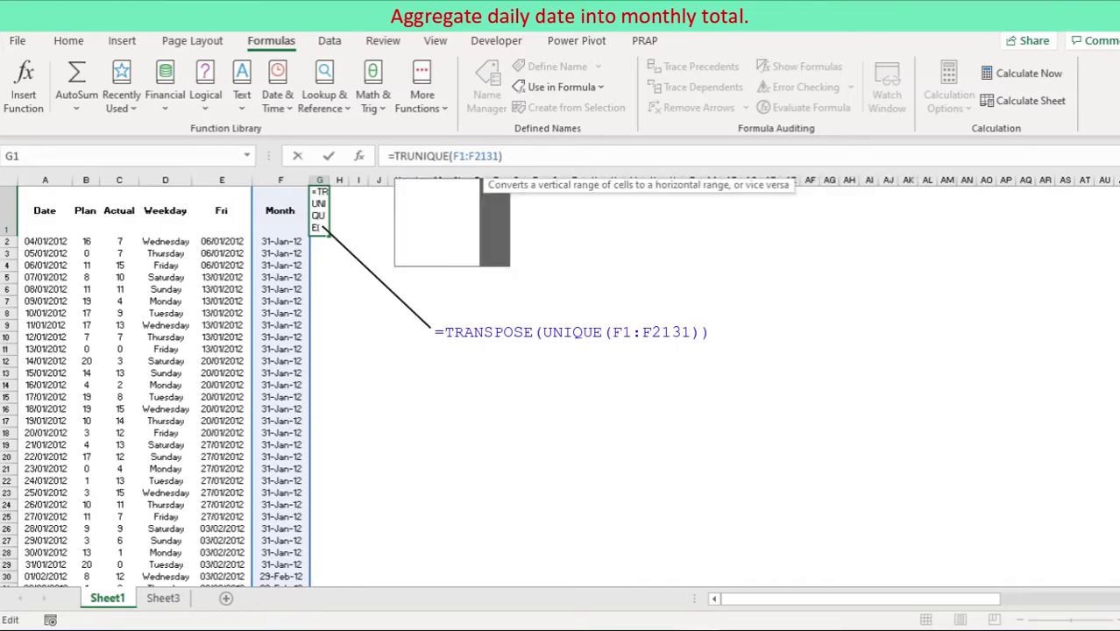
{"action": "type", "text": "SE"}
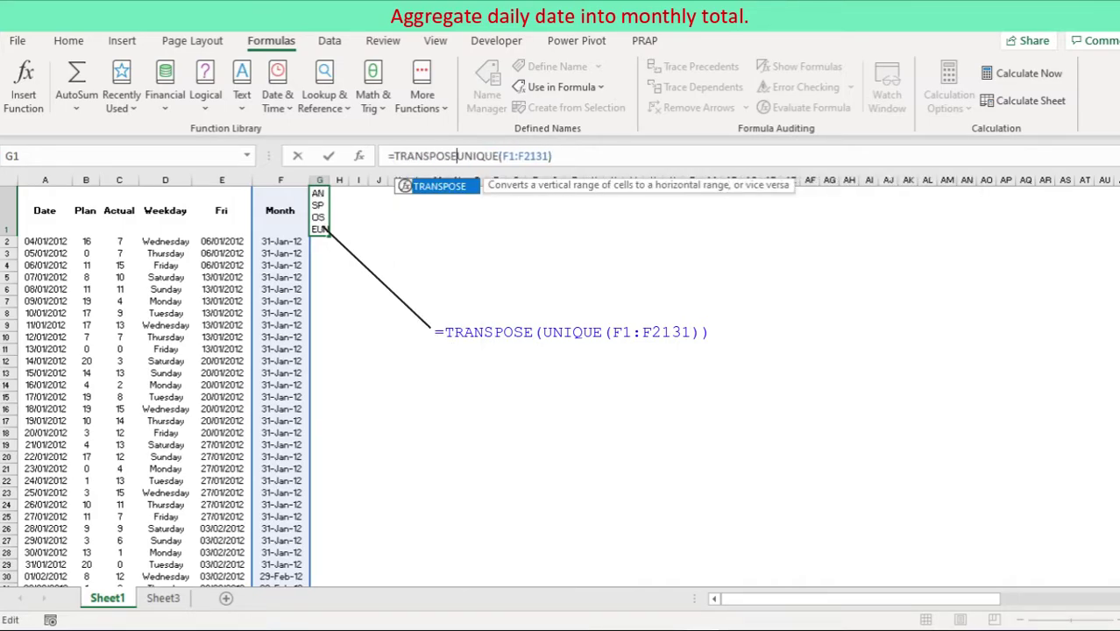
{"action": "type", "text": "("}
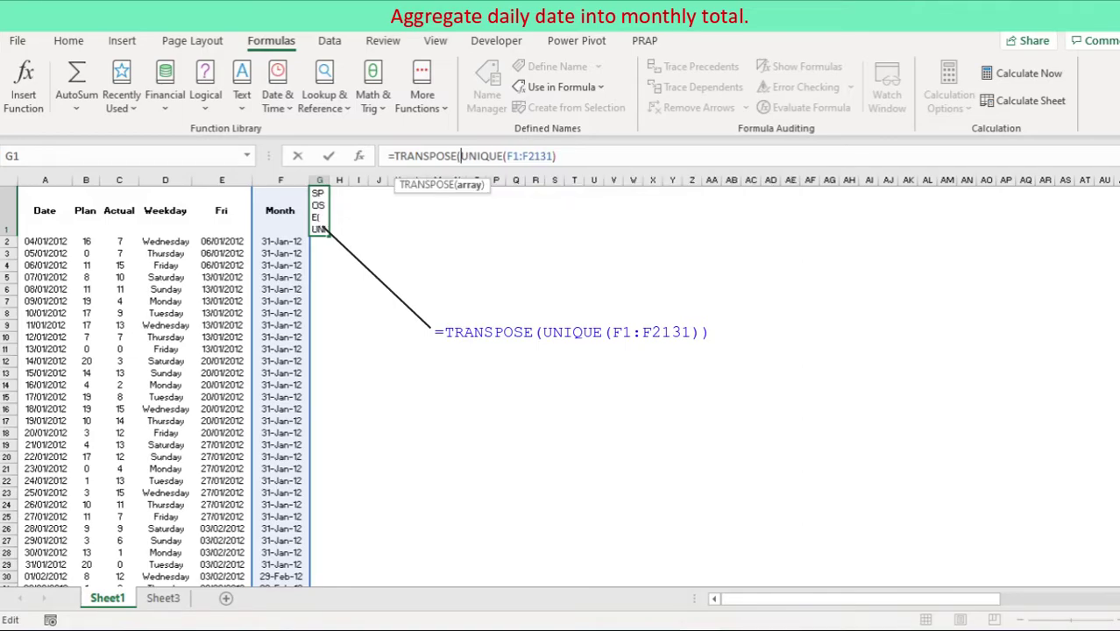
{"action": "key", "text": "End"}
{"action": "type", "text": ")"}
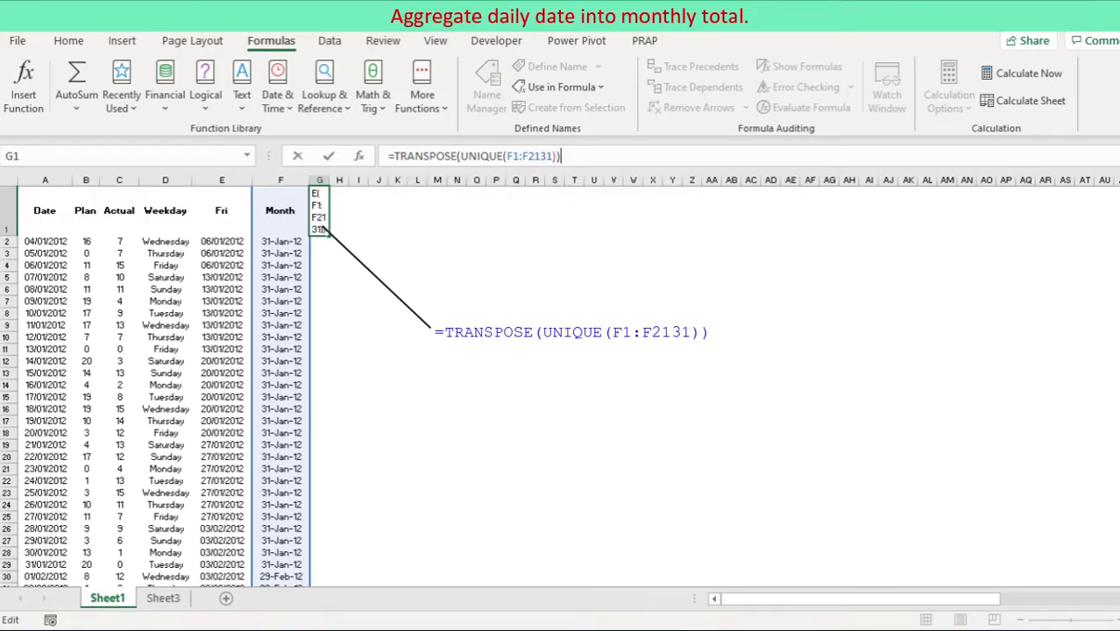
{"action": "key", "text": "ctrl+Return"}
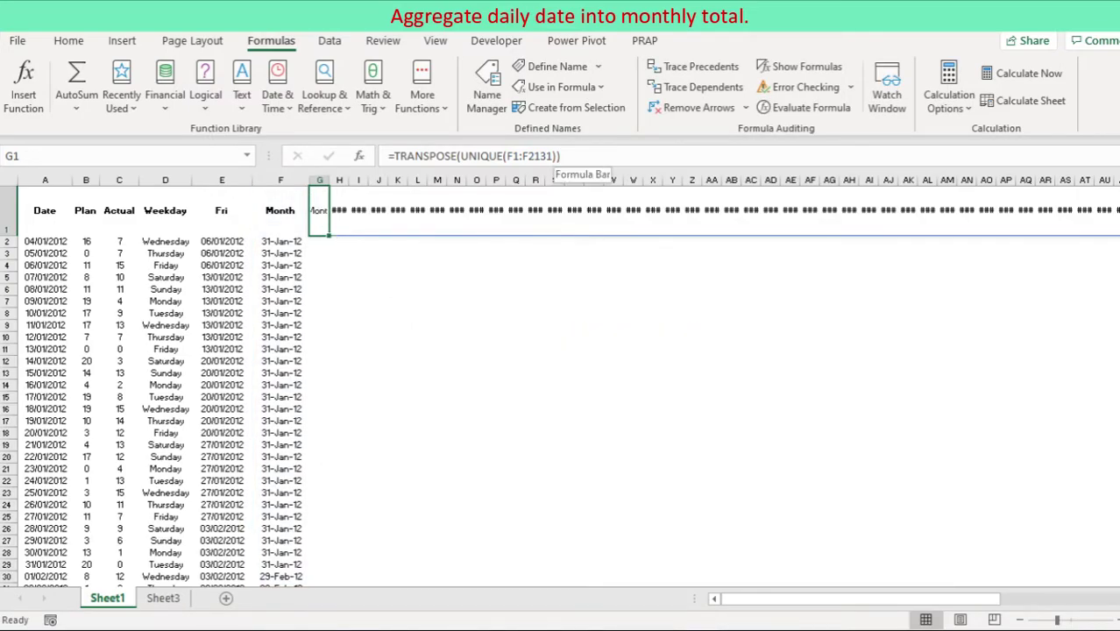
Rotate the text of the spilled month headers in row 1 from G1 to vertical at 90 degrees.
{"action": "key", "text": "ctrl+shift+Right"}
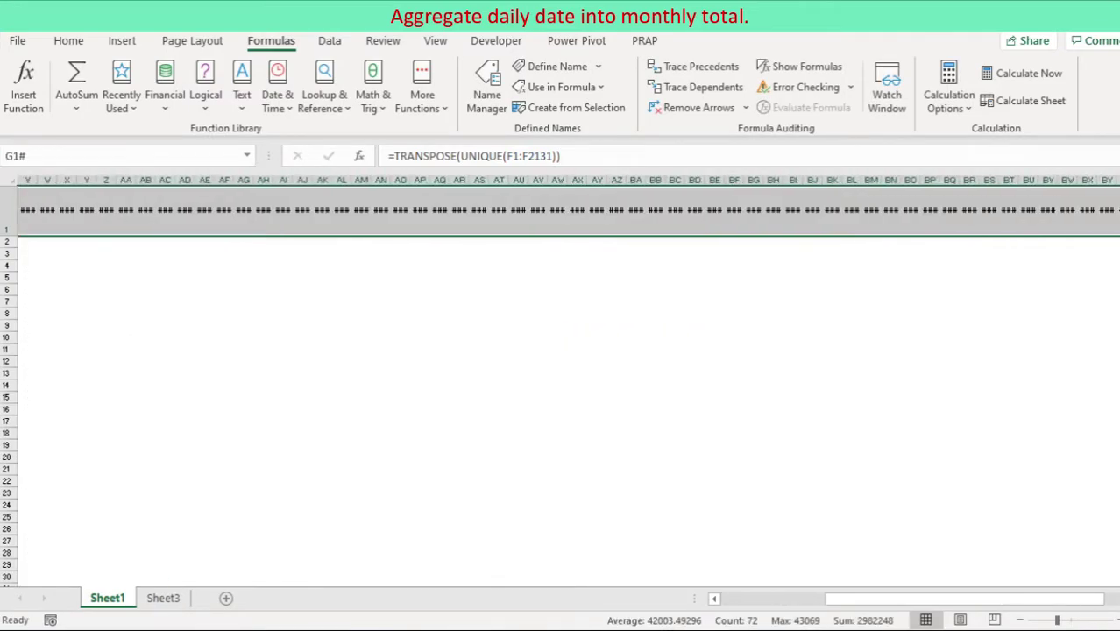
{"action": "right_click", "coordinate": [343, 210]}
{"action": "left_click", "coordinate": [395, 541]}
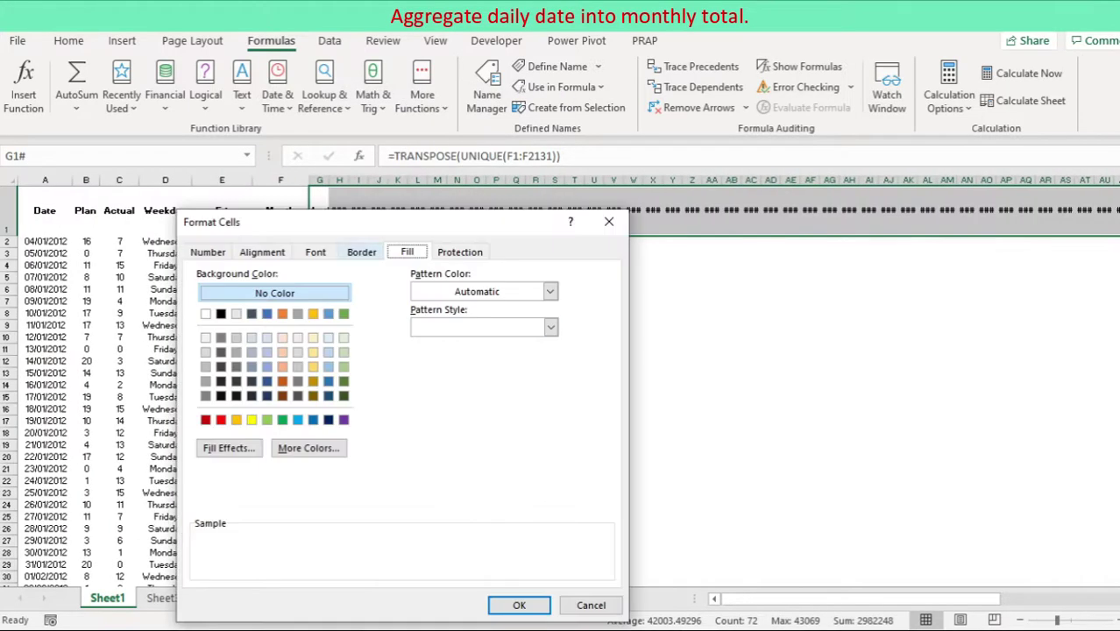
{"action": "left_click", "coordinate": [261, 251]}
{"action": "left_click", "coordinate": [548, 292]}
{"action": "key", "text": "Return"}
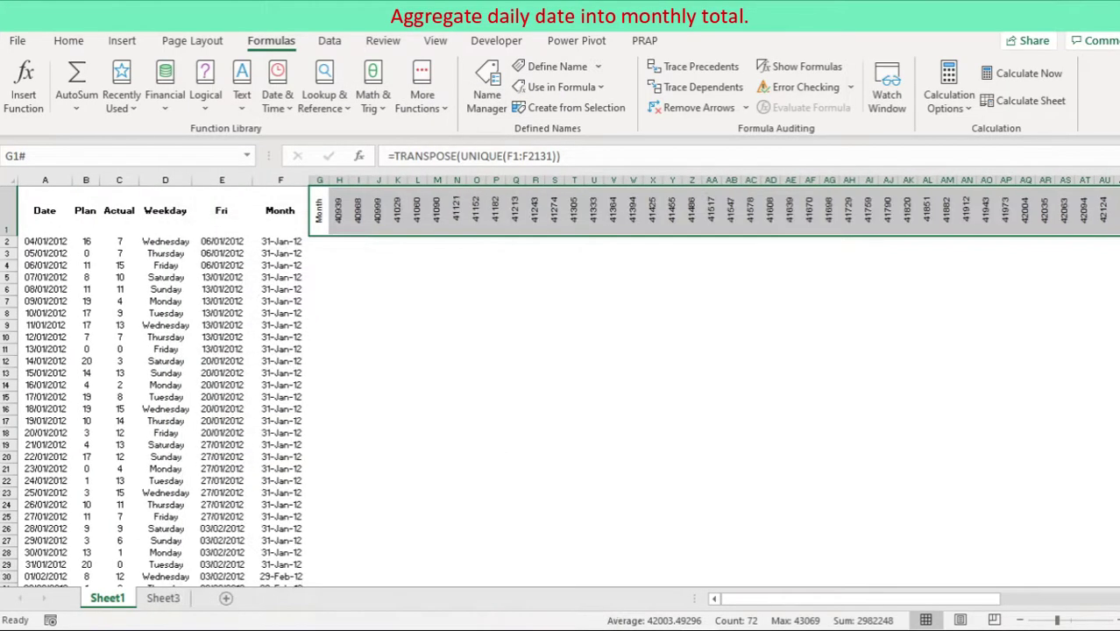
Apply the custom number format mmm-yy to the spilled month headers in row 1.
{"action": "right_click", "coordinate": [365, 210]}
{"action": "key", "text": "Return"}
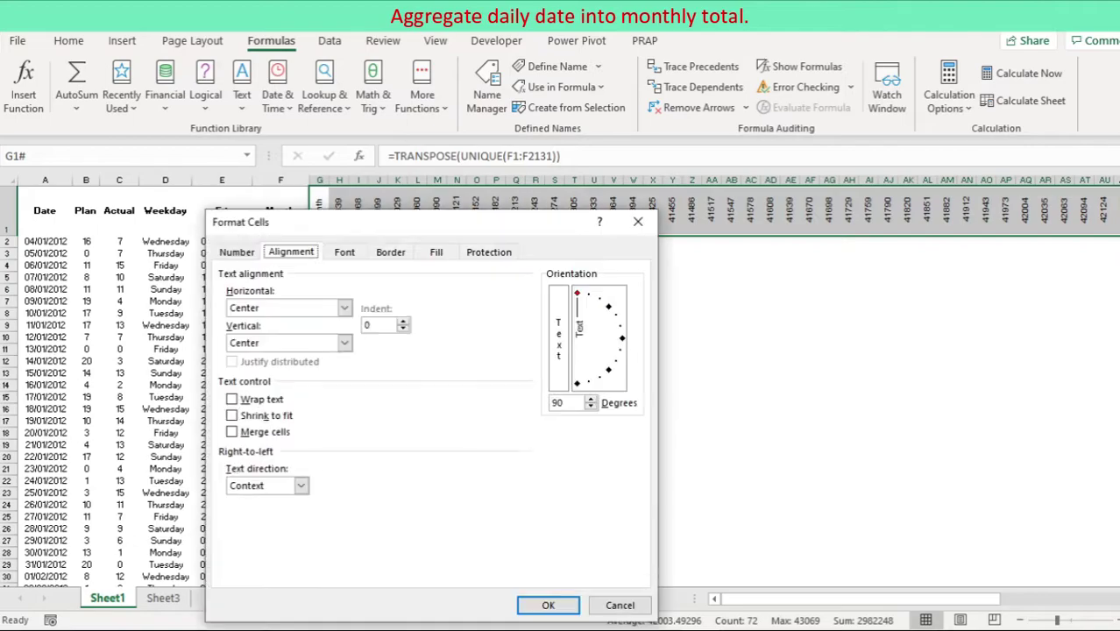
{"action": "key", "text": "ctrl+shift+Tab"}
{"action": "left_click", "coordinate": [238, 411]}
{"action": "left_click_drag", "start_coordinate": [636, 379], "coordinate": [635, 414]}
{"action": "left_click", "coordinate": [352, 455]}
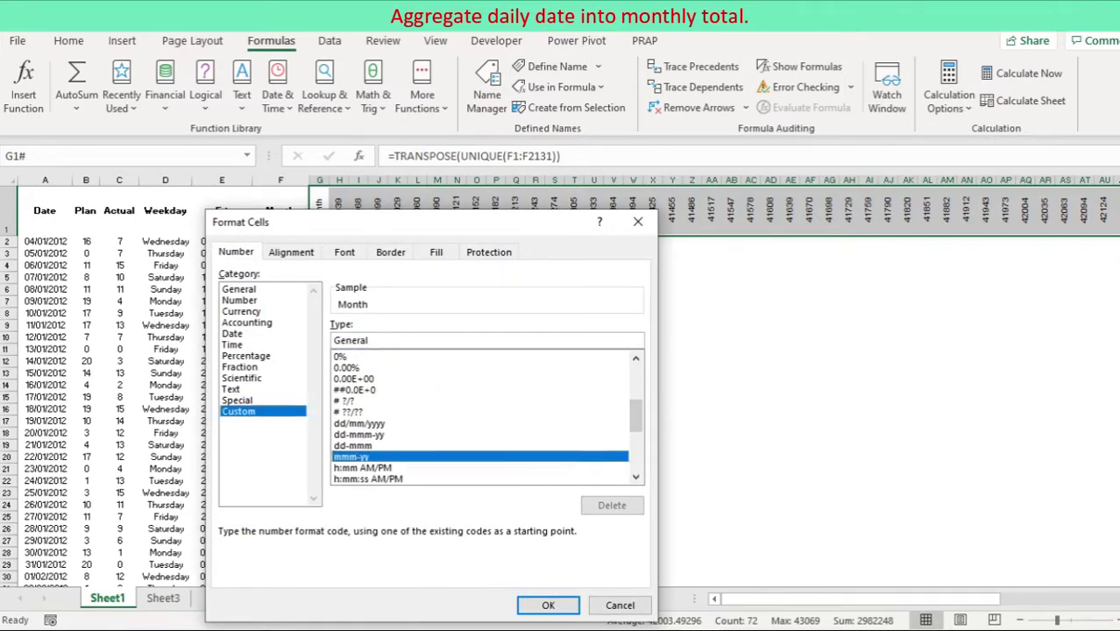
{"action": "left_click", "coordinate": [548, 604]}
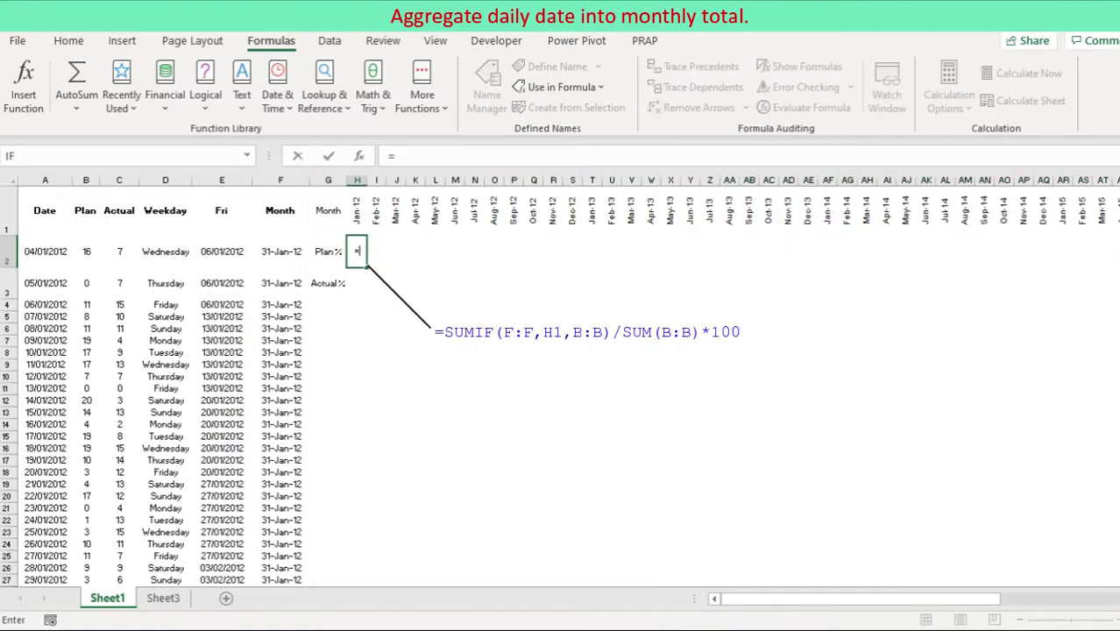
{"action": "type", "text": "sumif"}
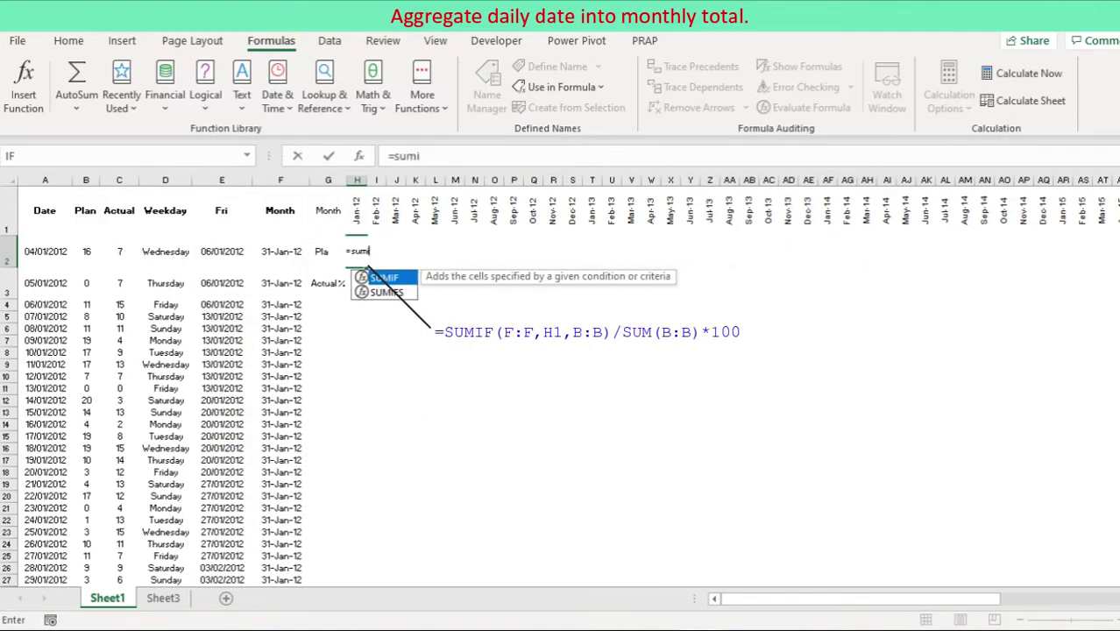
{"action": "key", "text": "BackSpace"}
{"action": "key", "text": "BackSpace"}
{"action": "key", "text": "BackSpace"}
{"action": "key", "text": "BackSpace"}
{"action": "key", "text": "BackSpace"}
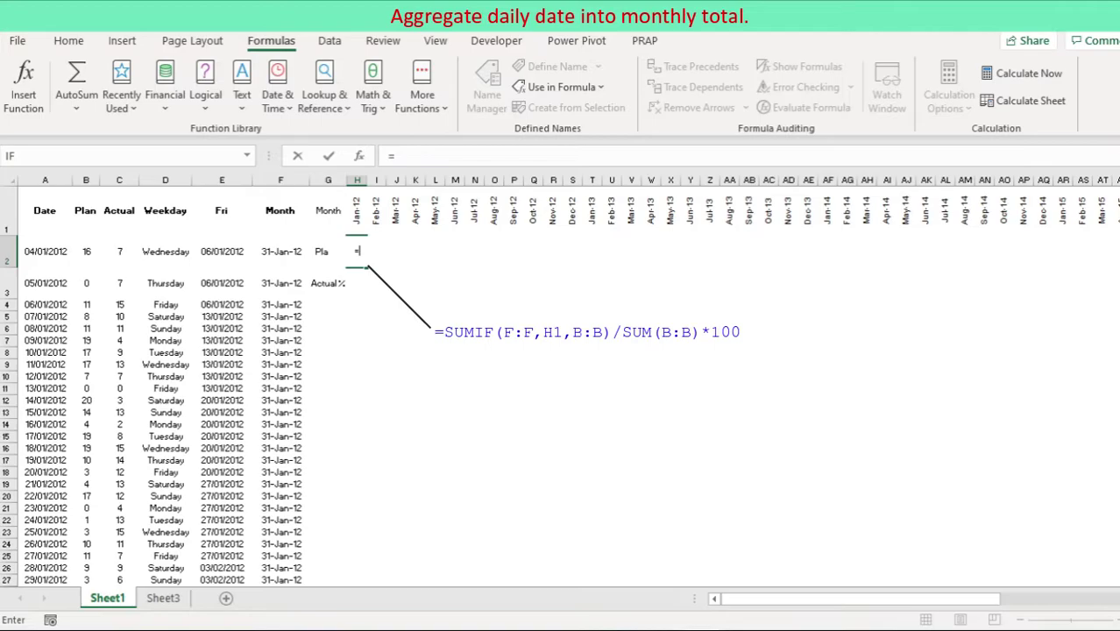
Start the Plan % formula for Jan-12 in H2 as =SUMIF(F:F,H1,B:B) to total the month's Plan values.
{"action": "left_click", "coordinate": [394, 156]}
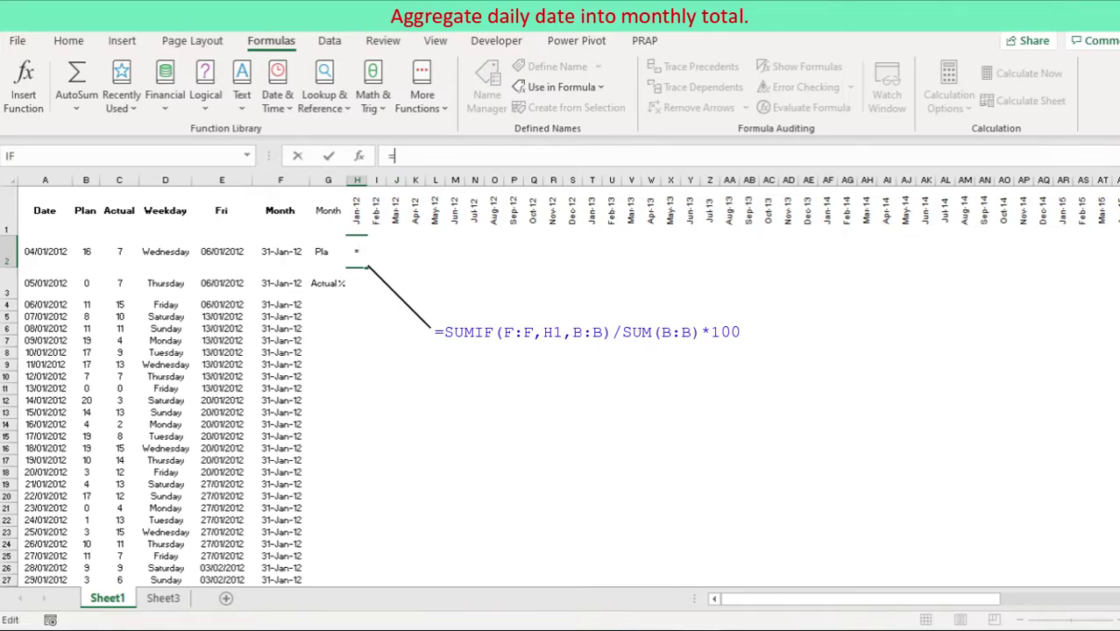
{"action": "type", "text": "SUMIF"}
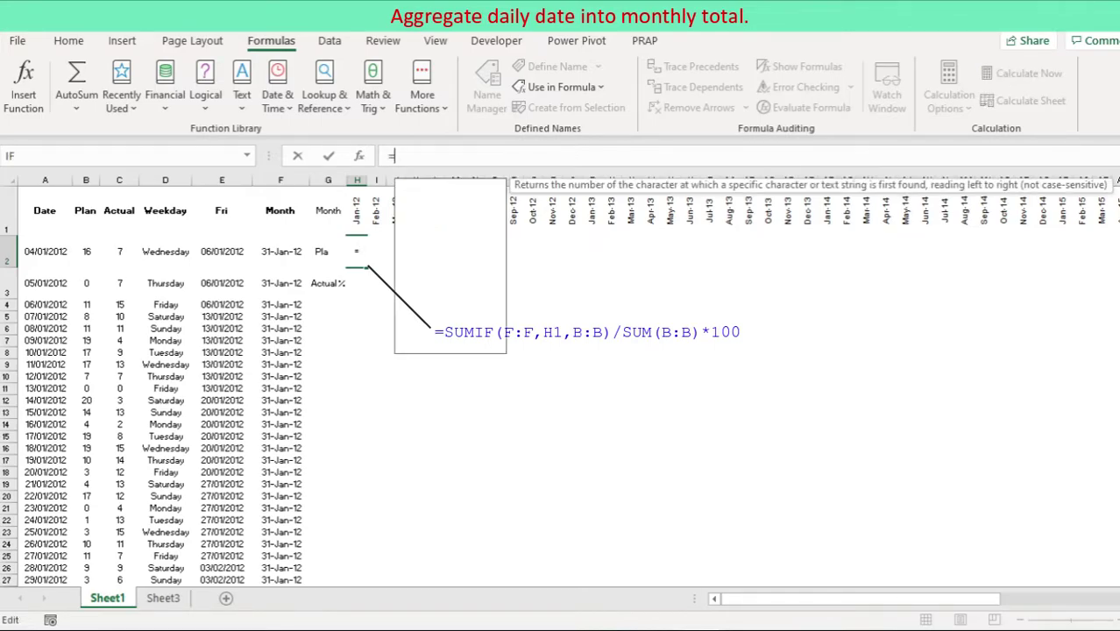
{"action": "type", "text": "("}
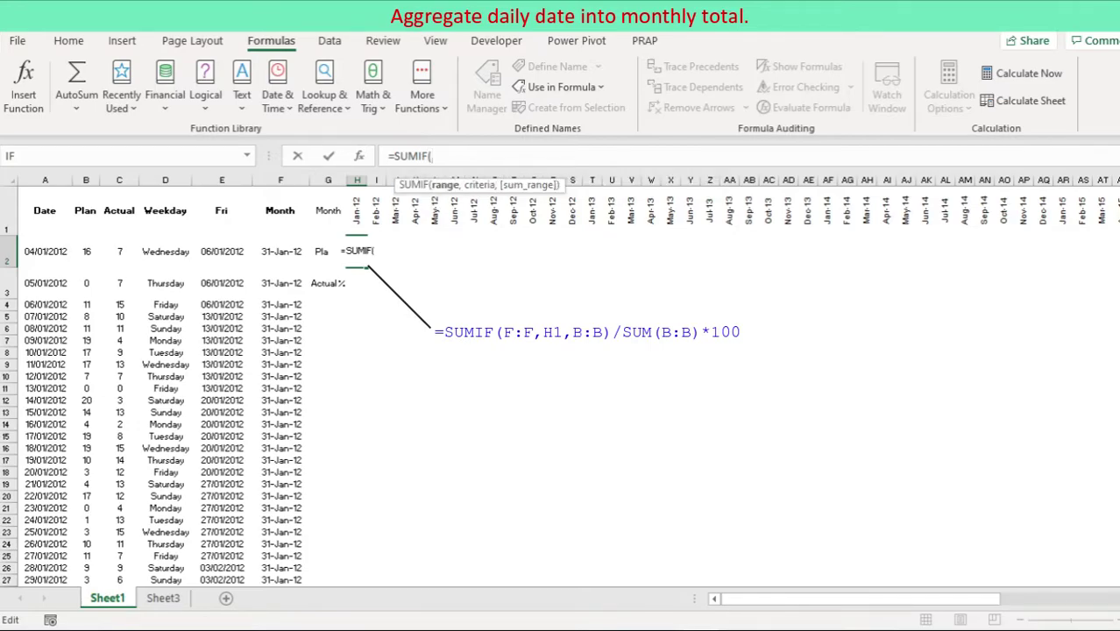
{"action": "left_click", "coordinate": [281, 180]}
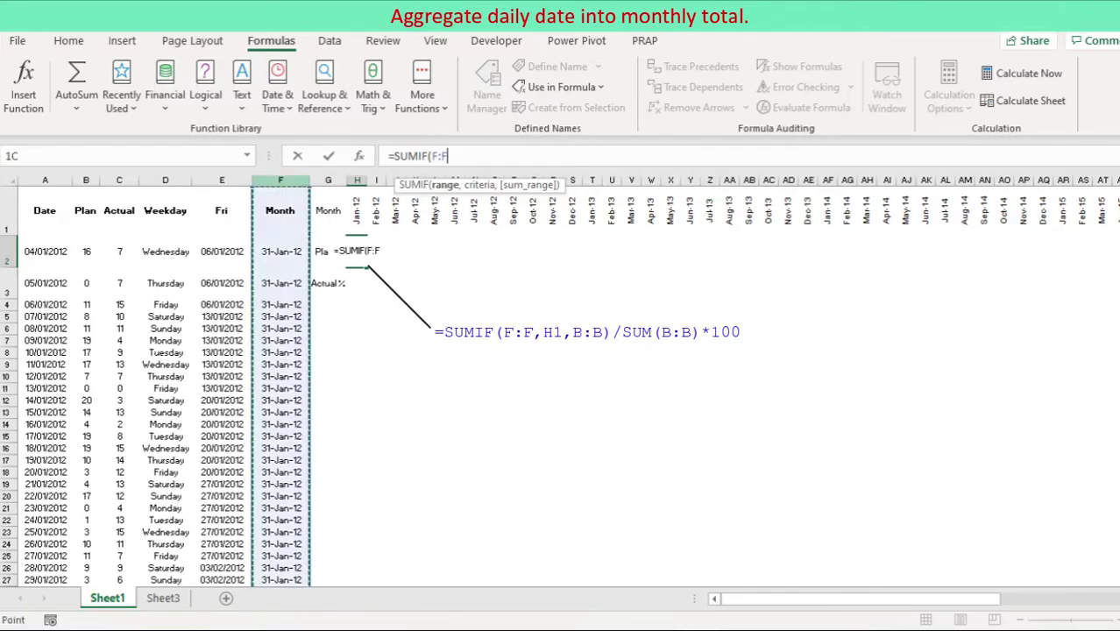
{"action": "type", "text": ","}
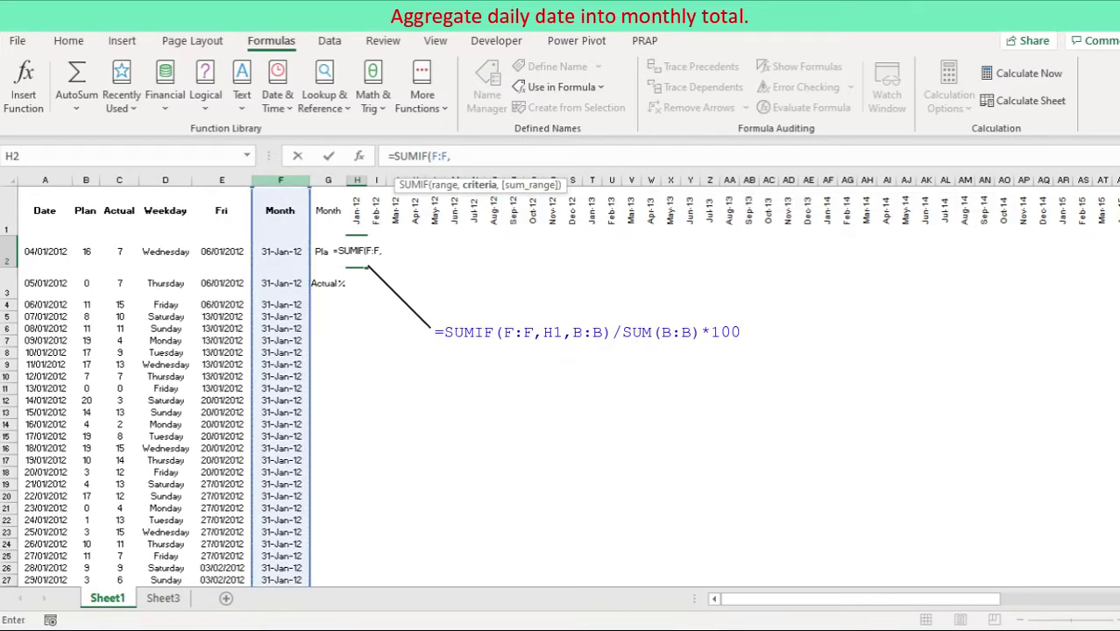
{"action": "left_click", "coordinate": [357, 211]}
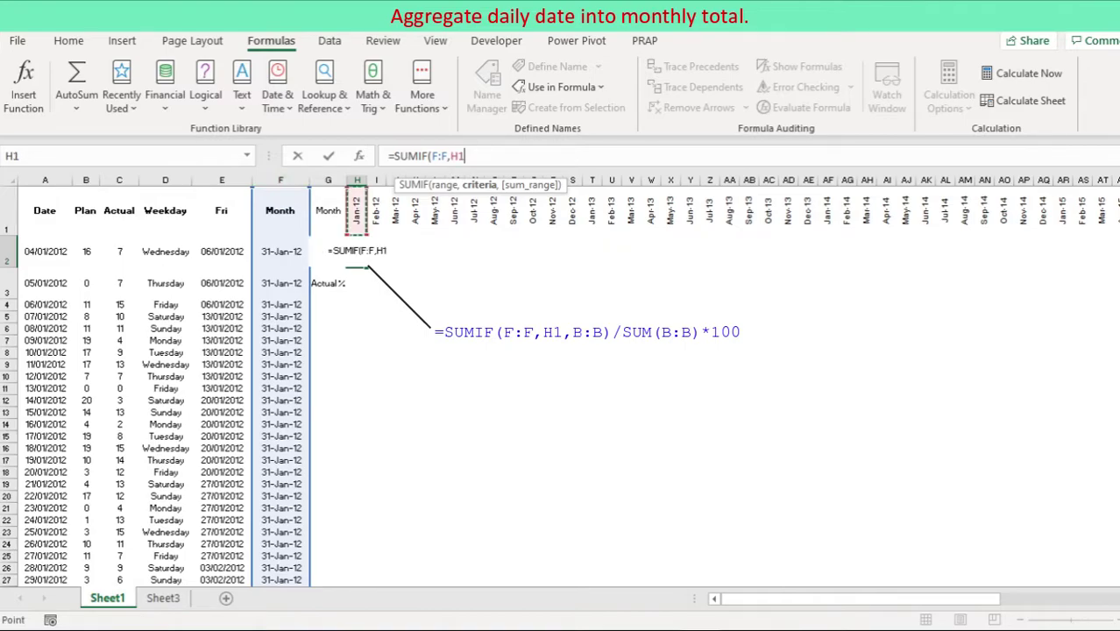
{"action": "type", "text": ","}
{"action": "left_click", "coordinate": [85, 180]}
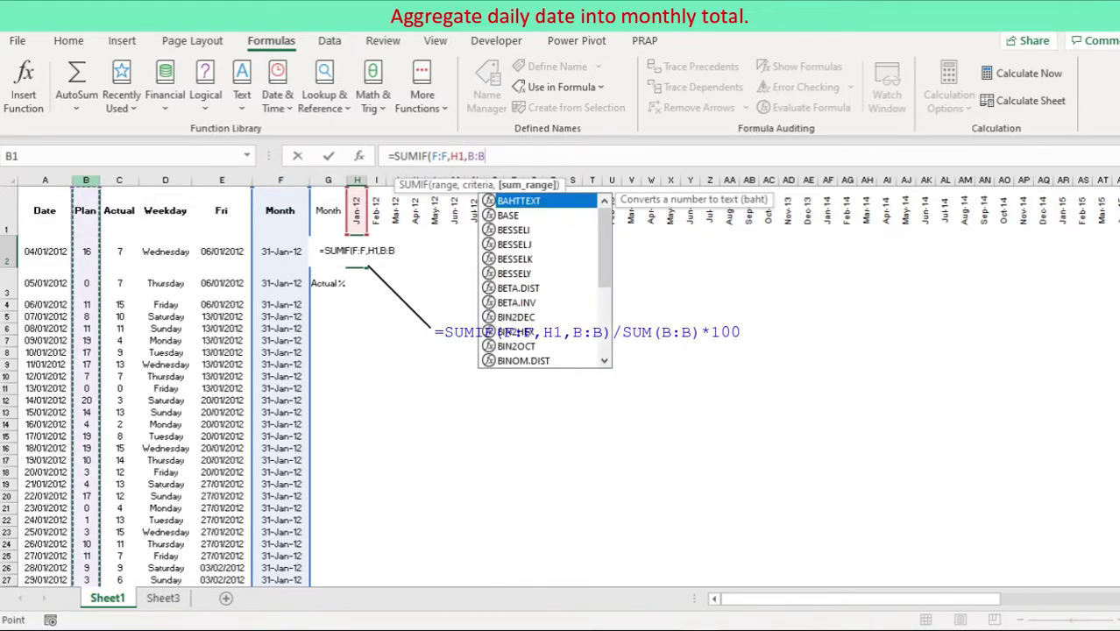
{"action": "type", "text": ")"}
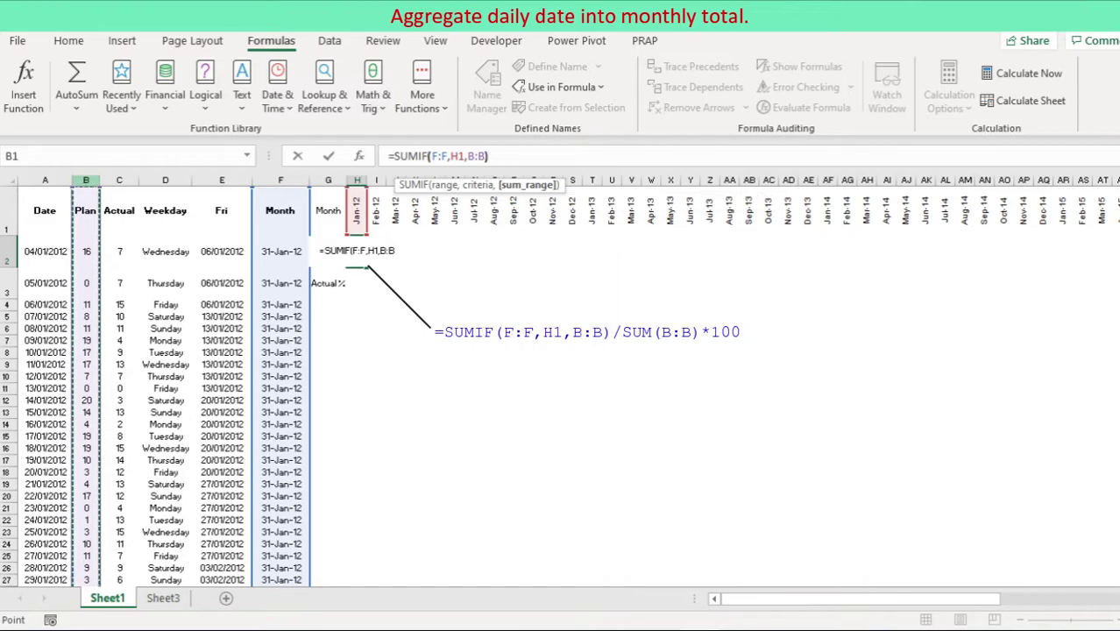
Complete the H2 formula by appending /SUM(B:B)*100 and enter it, making it a percentage of the total Plan.
{"action": "type", "text": "/SUM"}
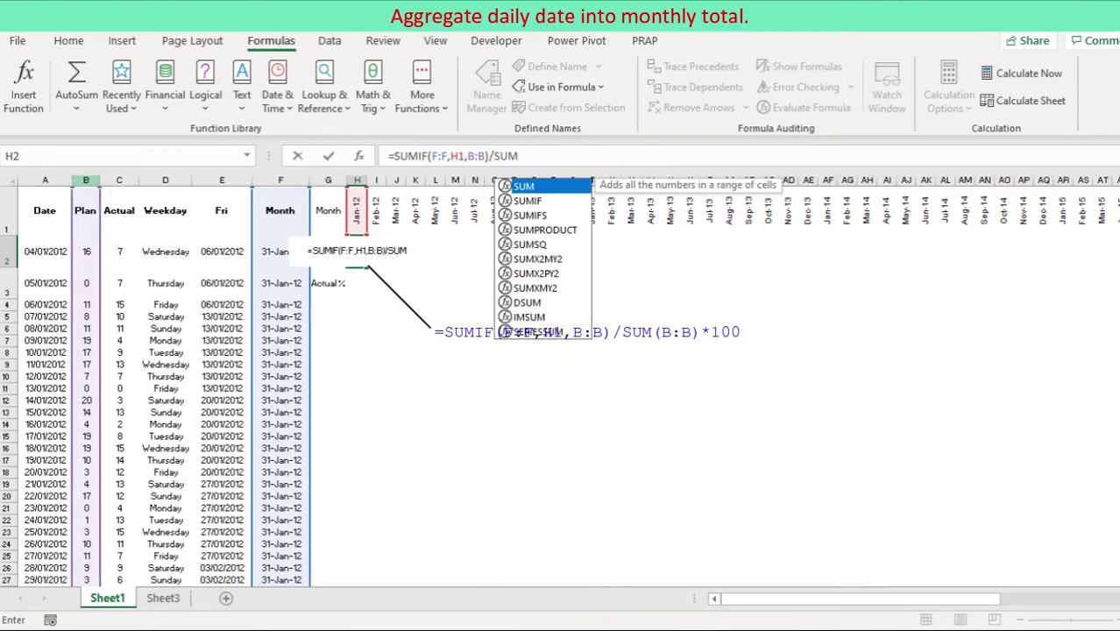
{"action": "type", "text": "(B:B"}
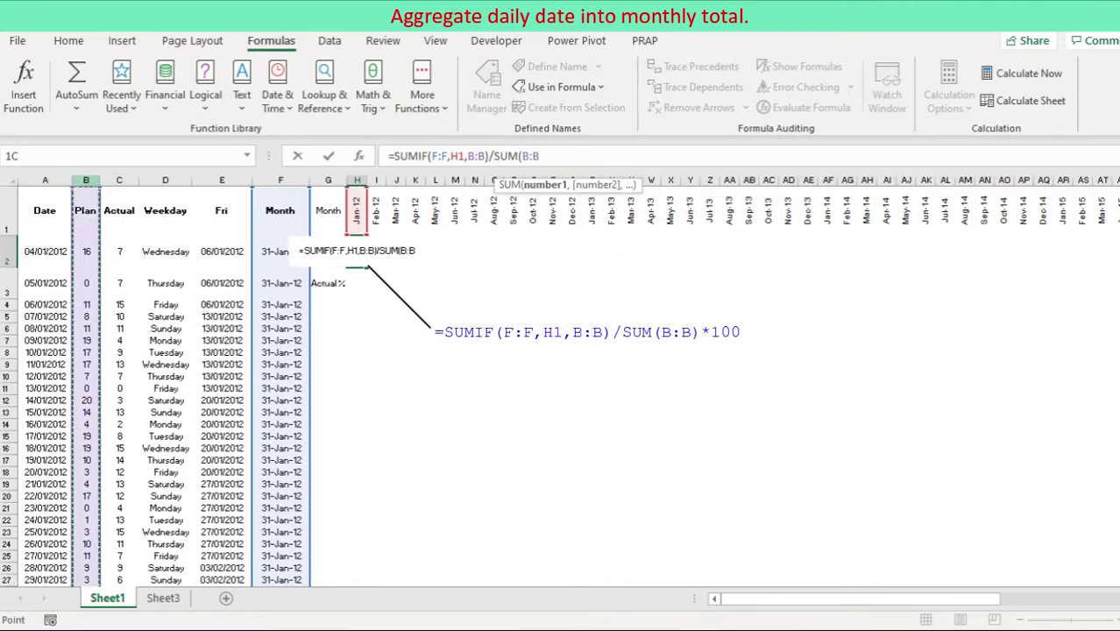
{"action": "type", "text": ")"}
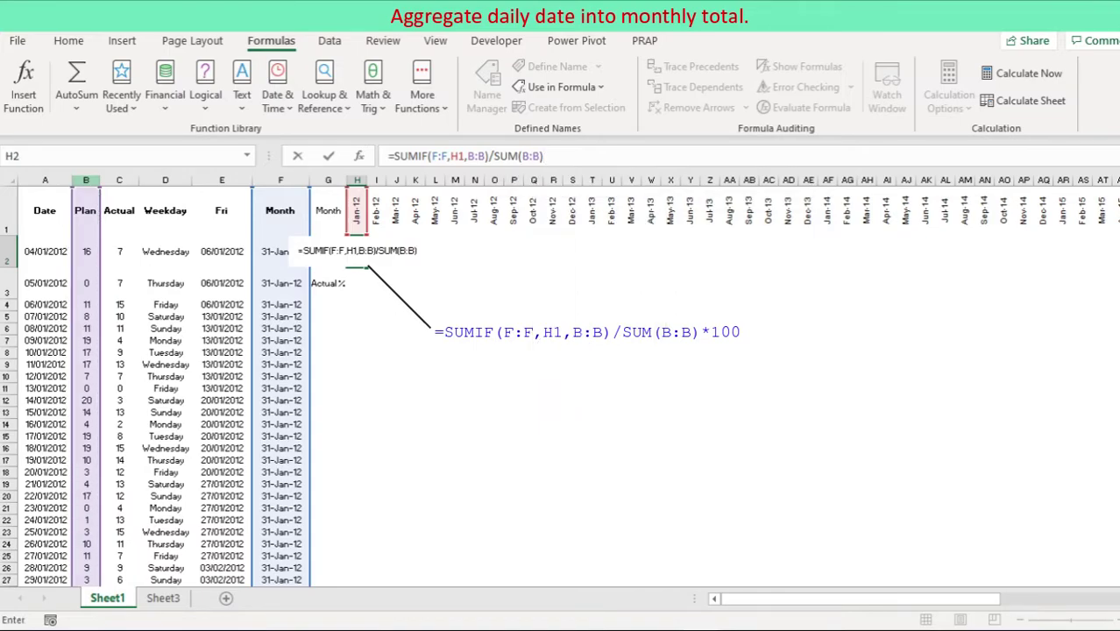
{"action": "type", "text": "*100"}
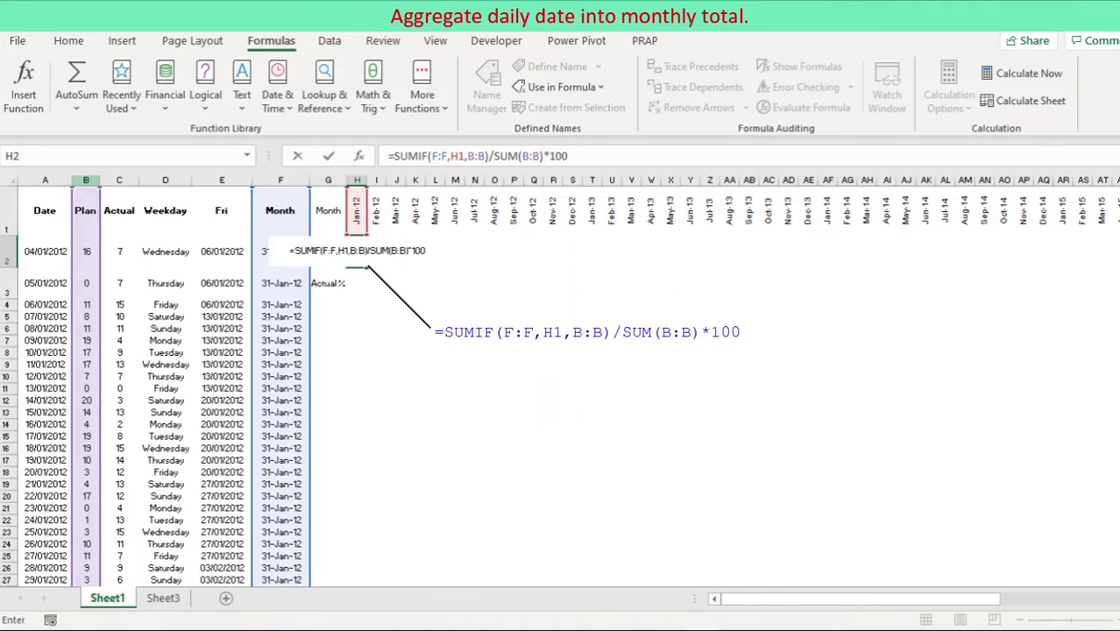
{"action": "key", "text": "ctrl+Return"}
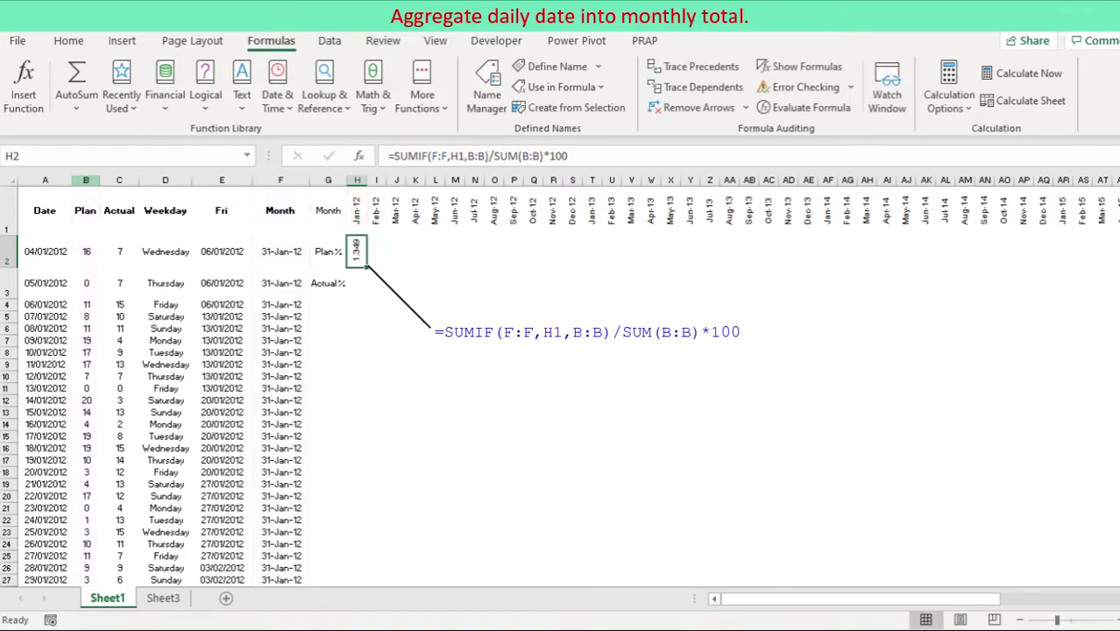
Enter =SUMIF(F:F,H1,C:C)/SUM(B:B)*100 in H3 to calculate the Actual % for Jan-12.
{"action": "left_click", "coordinate": [356, 282]}
{"action": "type", "text": "=SUMIF("}
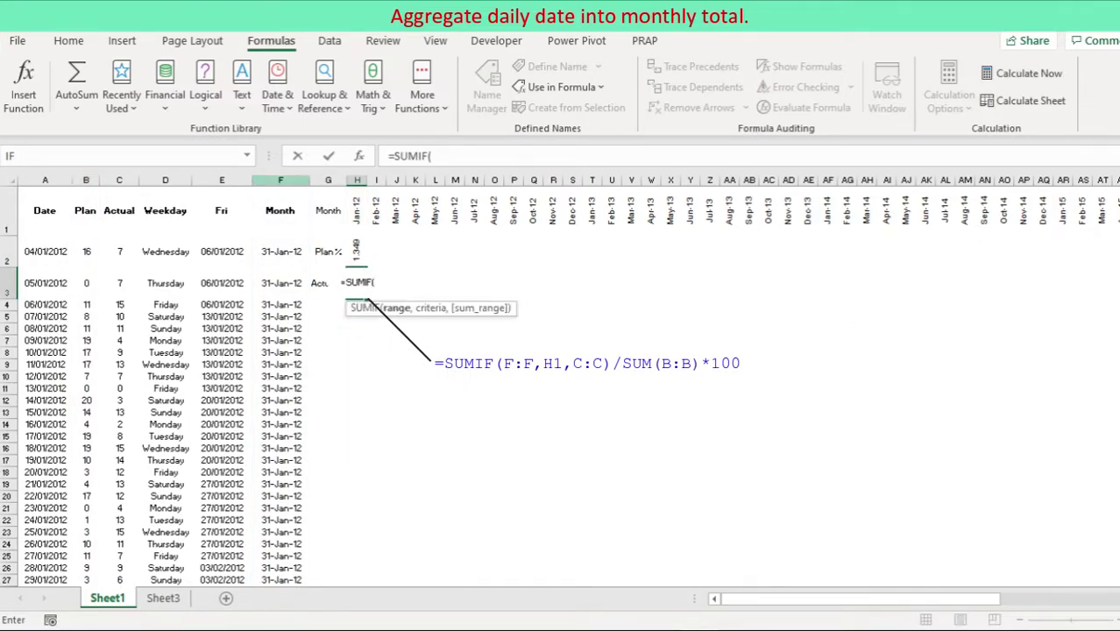
{"action": "left_click", "coordinate": [281, 179]}
{"action": "type", "text": ","}
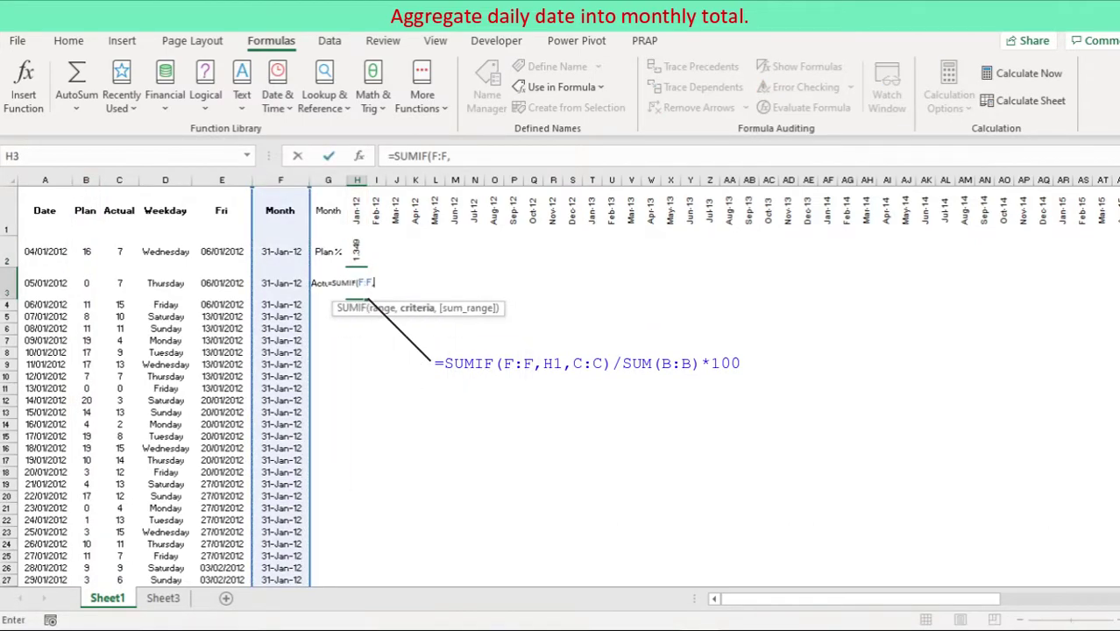
{"action": "left_click", "coordinate": [356, 211]}
{"action": "type", "text": ","}
{"action": "left_click", "coordinate": [120, 180]}
{"action": "type", "text": ")/SUM("}
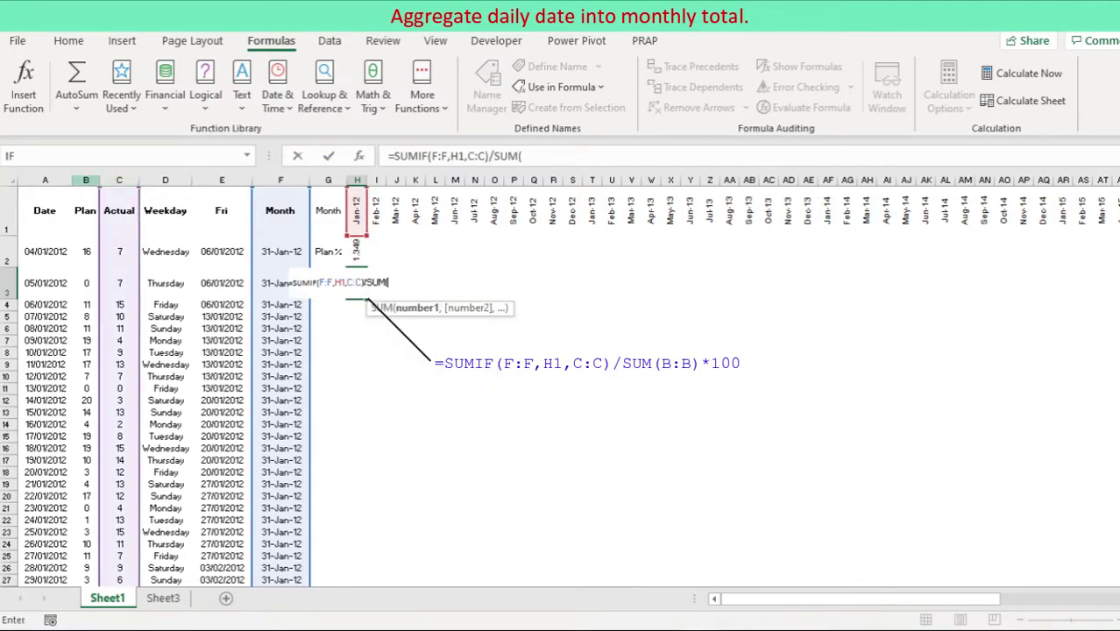
{"action": "left_click", "coordinate": [86, 180]}
{"action": "type", "text": ")*100"}
{"action": "key", "text": "ctrl+Return"}
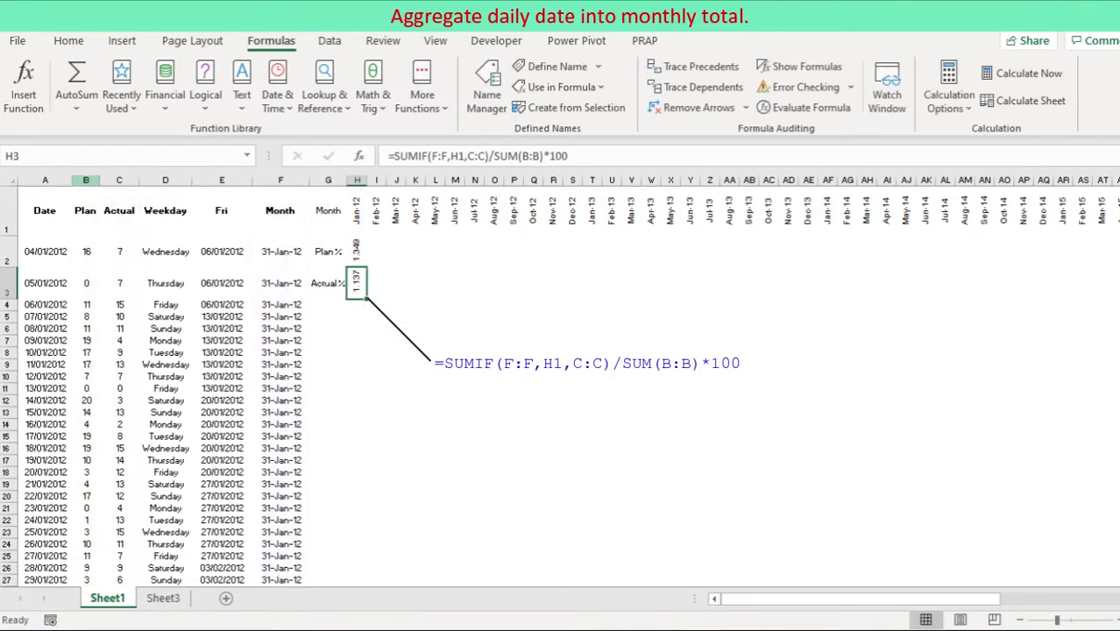
Make the column references in H2 absolute so the formula reads =SUMIF($F:$F,H1,$B:$B)/SUM($B:$B)*100.
{"action": "left_click", "coordinate": [355, 251]}
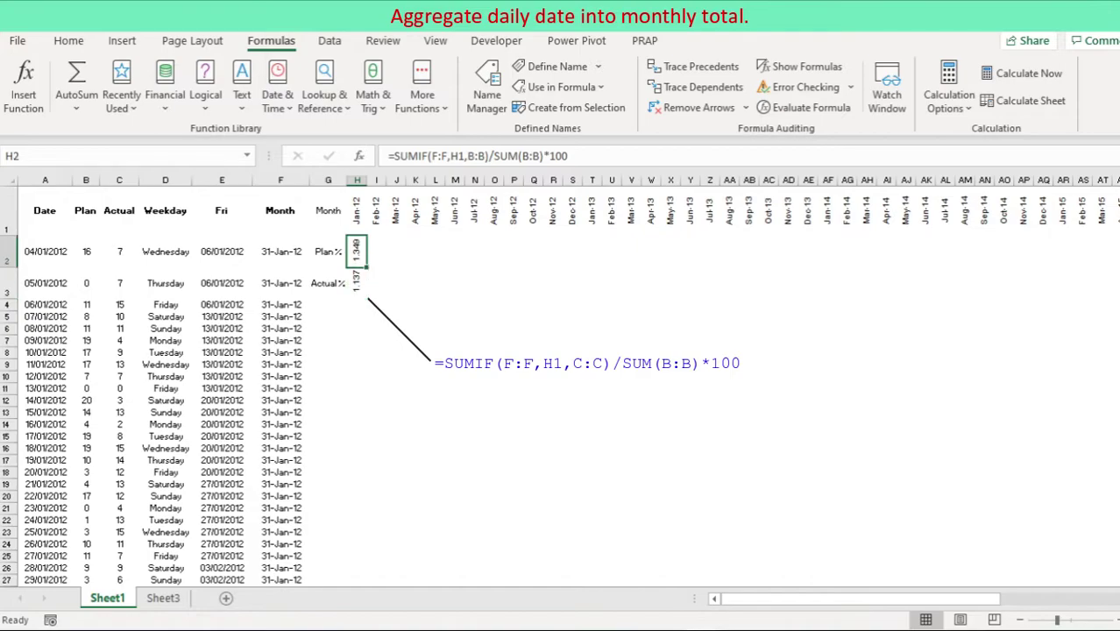
{"action": "left_click", "coordinate": [437, 156]}
{"action": "key", "text": "F4"}
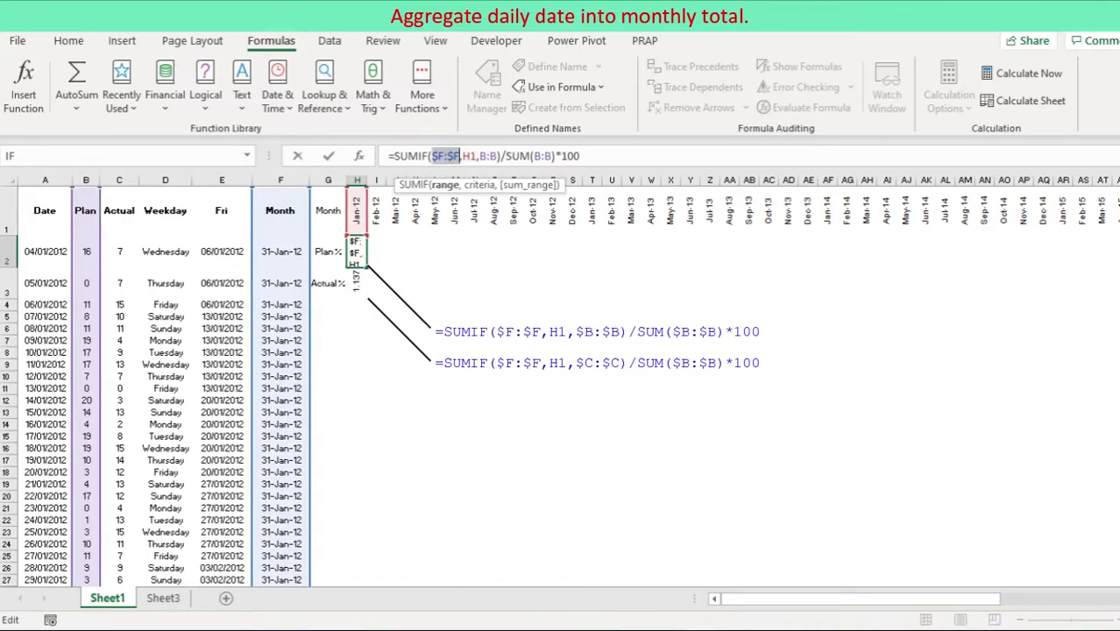
{"action": "left_click", "coordinate": [487, 156]}
{"action": "key", "text": "F4"}
{"action": "left_click", "coordinate": [553, 156]}
{"action": "key", "text": "F4"}
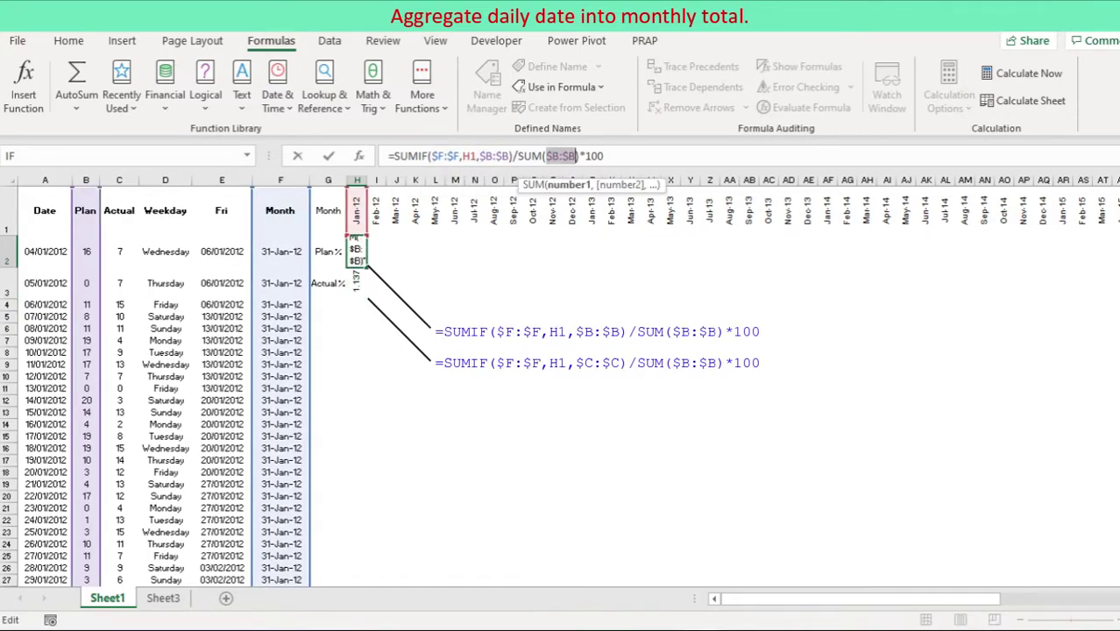
{"action": "left_click", "coordinate": [603, 156]}
{"action": "key", "text": "ctrl+Return"}
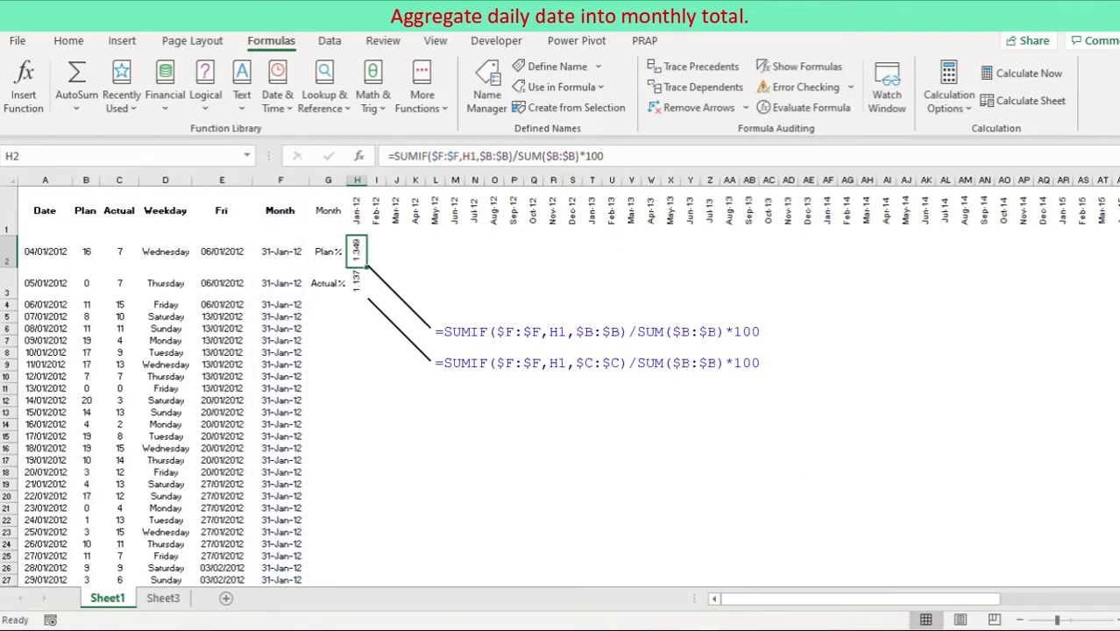
Make the column references in H3 absolute so the formula reads =SUMIF($F:$F,H1,$C:$C)/SUM($B:$B)*100.
{"action": "left_click", "coordinate": [355, 282]}
{"action": "left_click", "coordinate": [440, 156]}
{"action": "key", "text": "F4"}
{"action": "left_click", "coordinate": [488, 156]}
{"action": "key", "text": "F4"}
{"action": "left_click", "coordinate": [553, 156]}
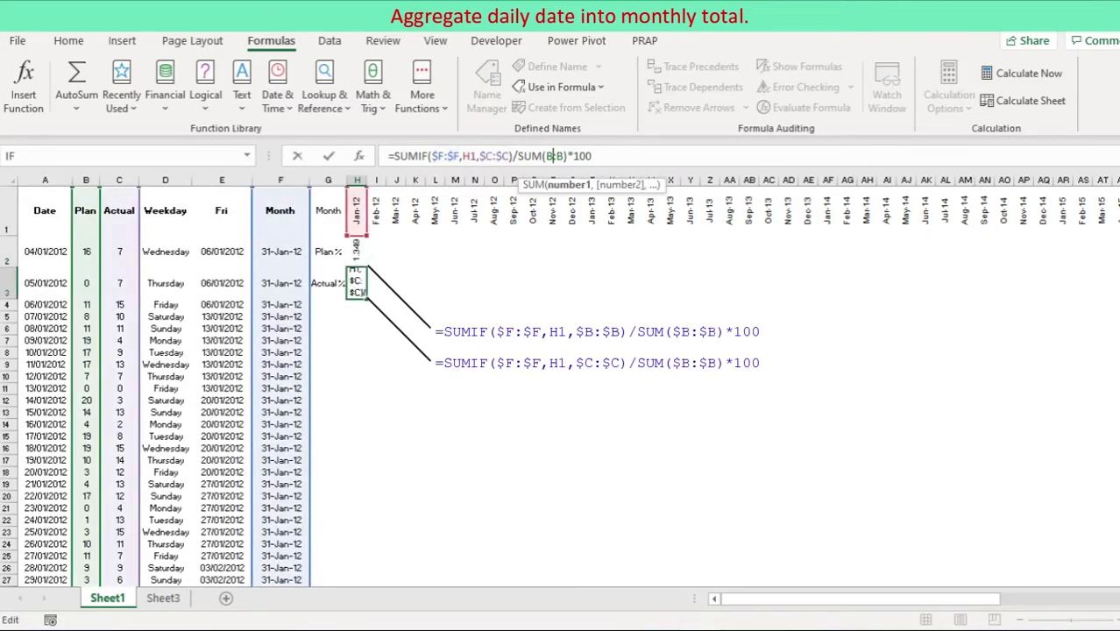
{"action": "key", "text": "F4"}
{"action": "key", "text": "End"}
{"action": "key", "text": "ctrl+Return"}
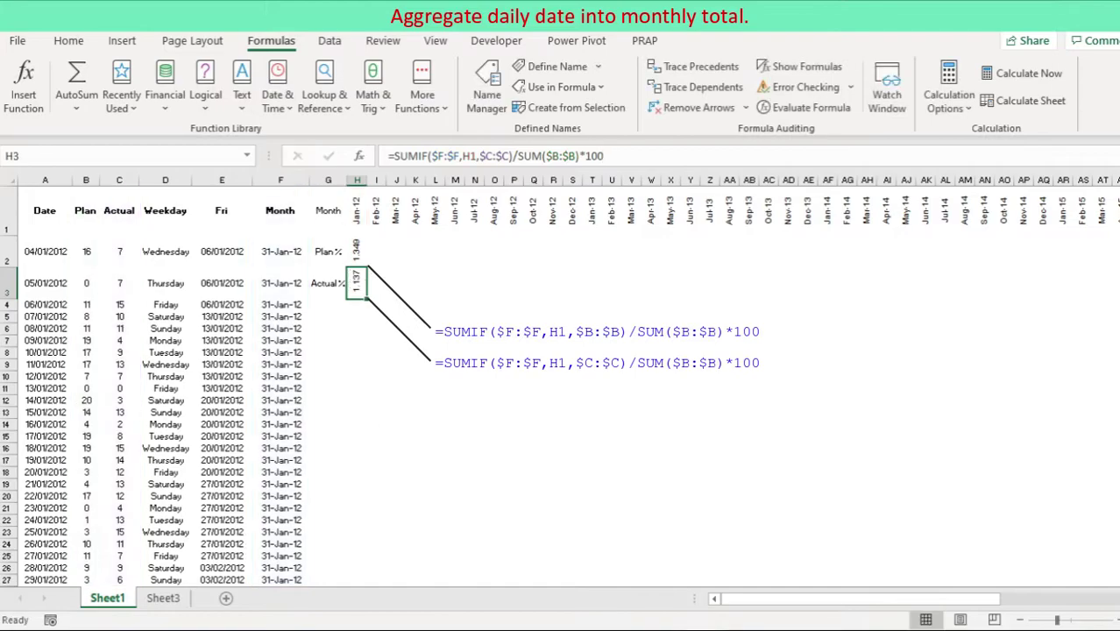
Fill the Plan % and Actual % formulas from H2:H3 across all month columns and apply all borders to the monthly table.
{"action": "mouse_move", "coordinate": [356, 249]}
{"action": "left_mouse_down"}
{"action": "mouse_move", "coordinate": [356, 282]}
{"action": "mouse_move", "coordinate": [390, 298]}
{"action": "mouse_move", "coordinate": [1113, 298]}
{"action": "left_mouse_up"}
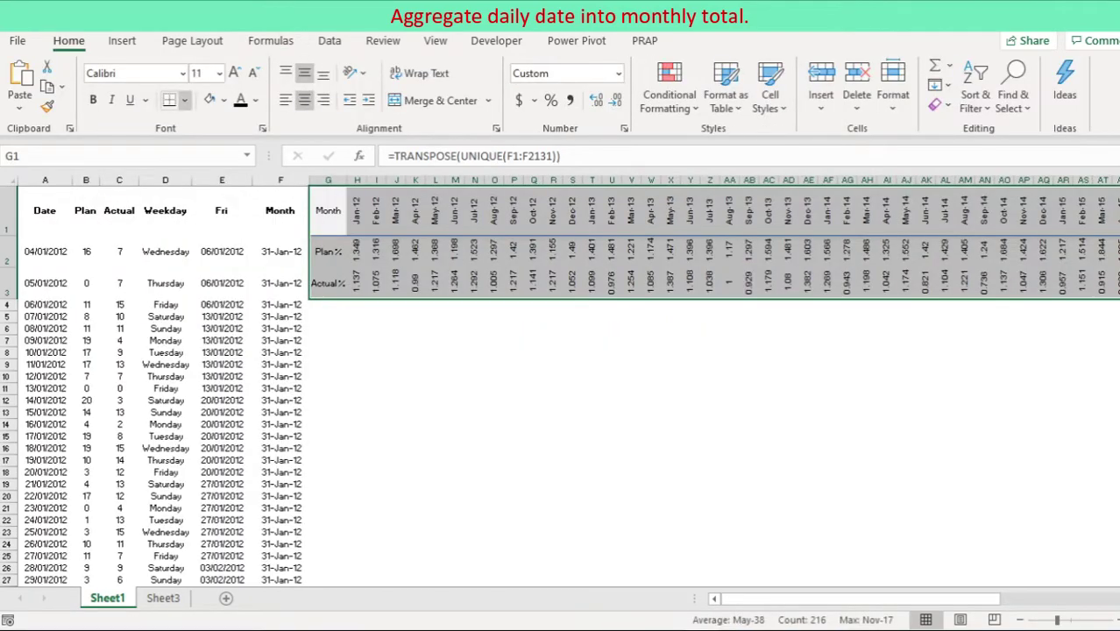
{"action": "left_click", "coordinate": [184, 100]}
{"action": "left_click", "coordinate": [217, 271]}
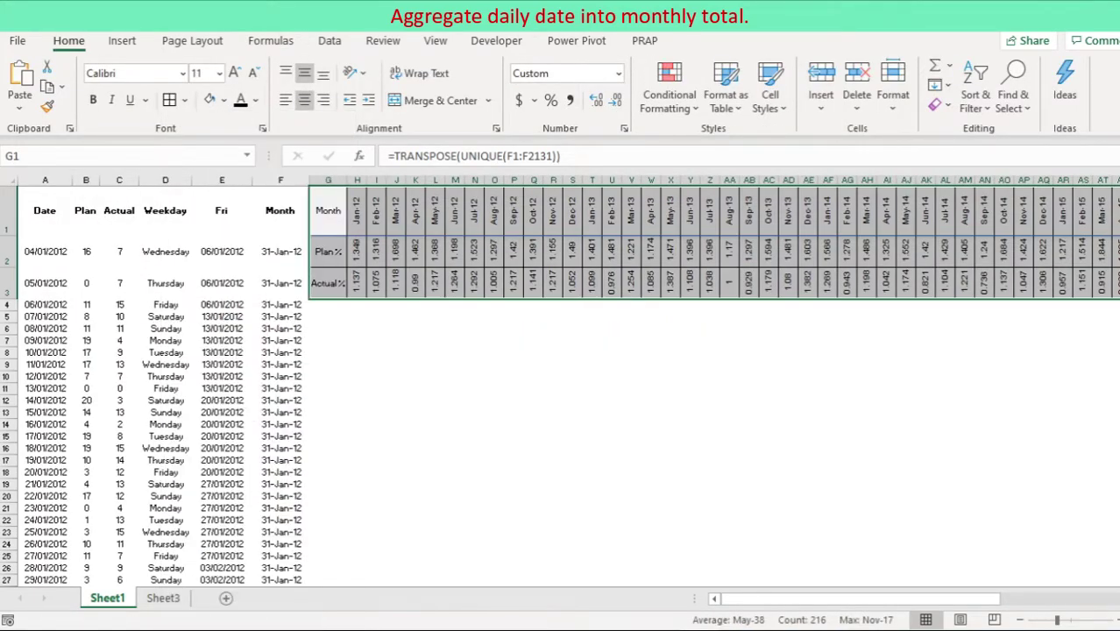
Return to cell G1 and save the workbook.
{"action": "left_click", "coordinate": [328, 211]}
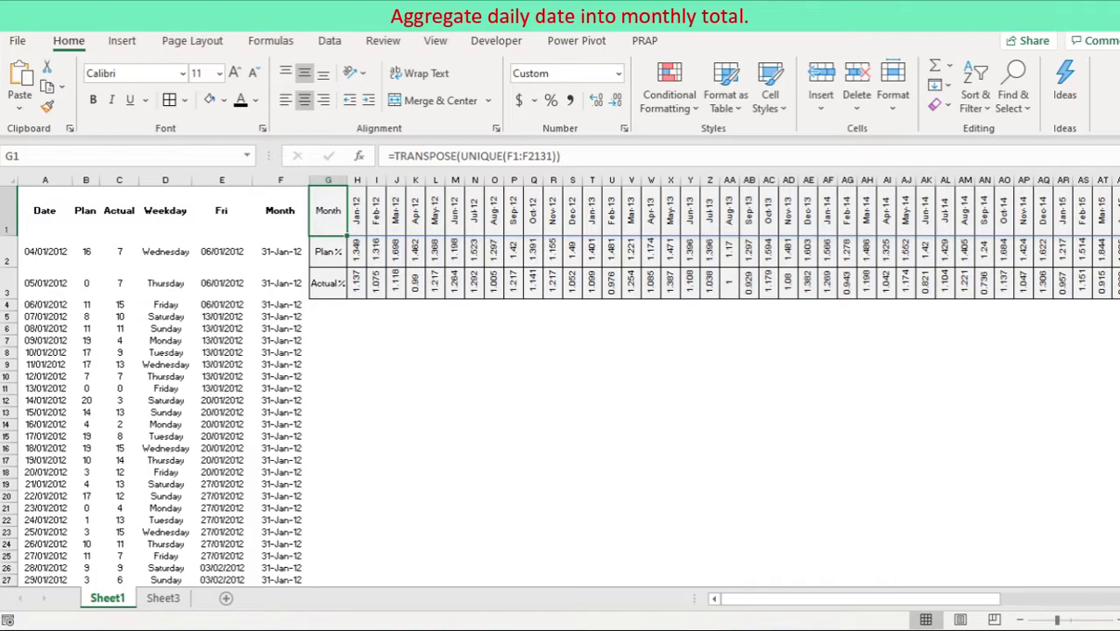
{"action": "key", "text": "ctrl+s"}
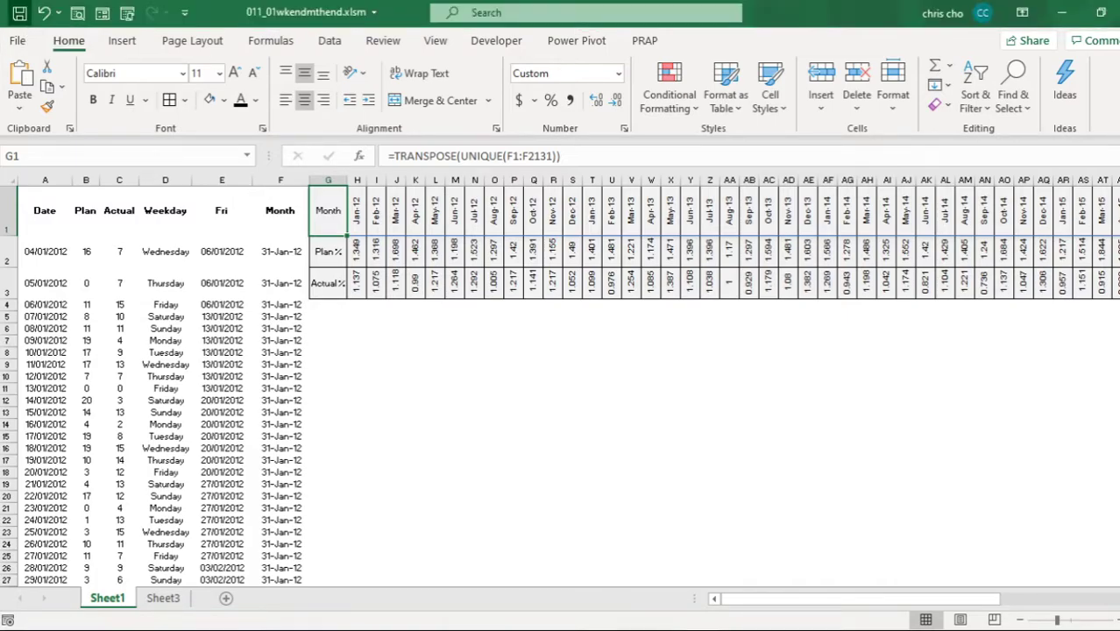